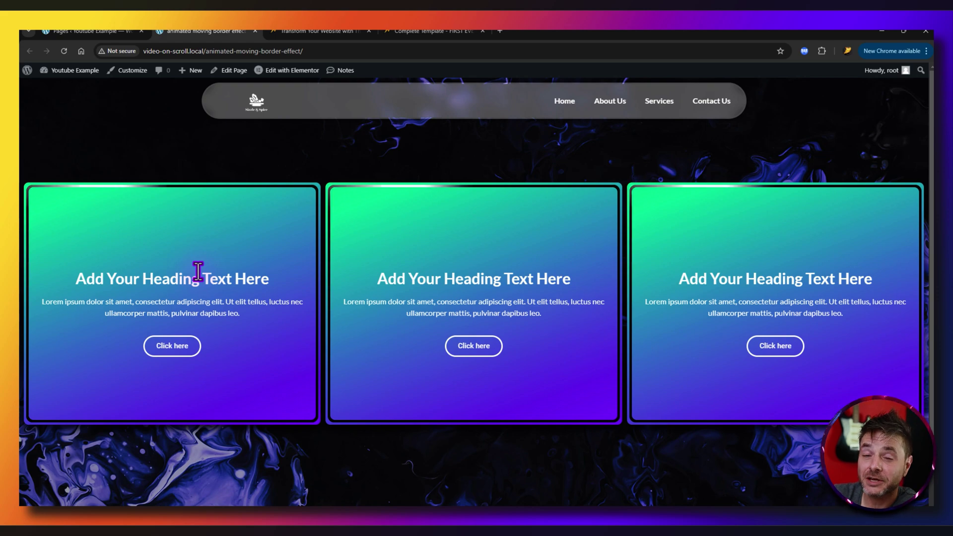
# Switch to the Complete Template product page on rebootwebsites.co.za
pyautogui.click(430, 31)
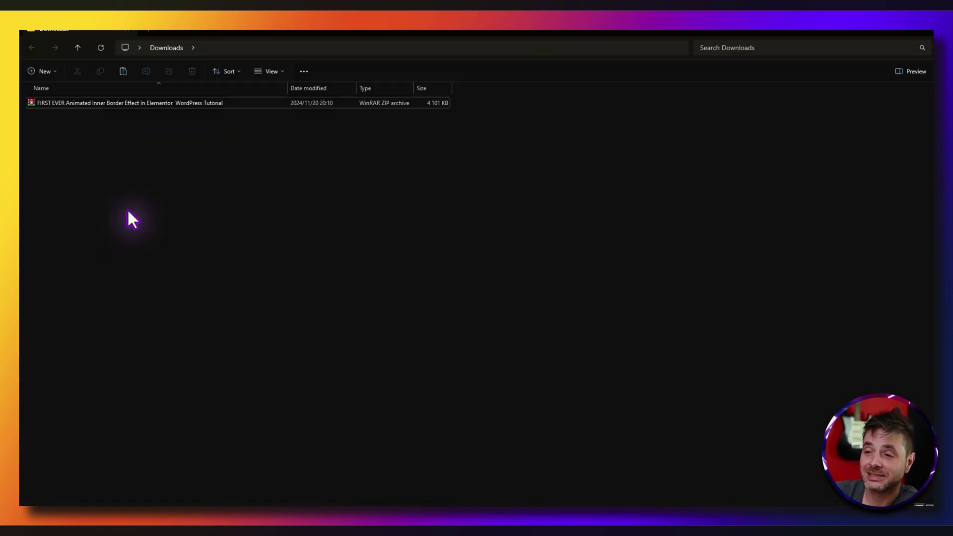
# Extract the Animated Inner Border template ZIP into the Downloads folder
pyautogui.click(74, 103)
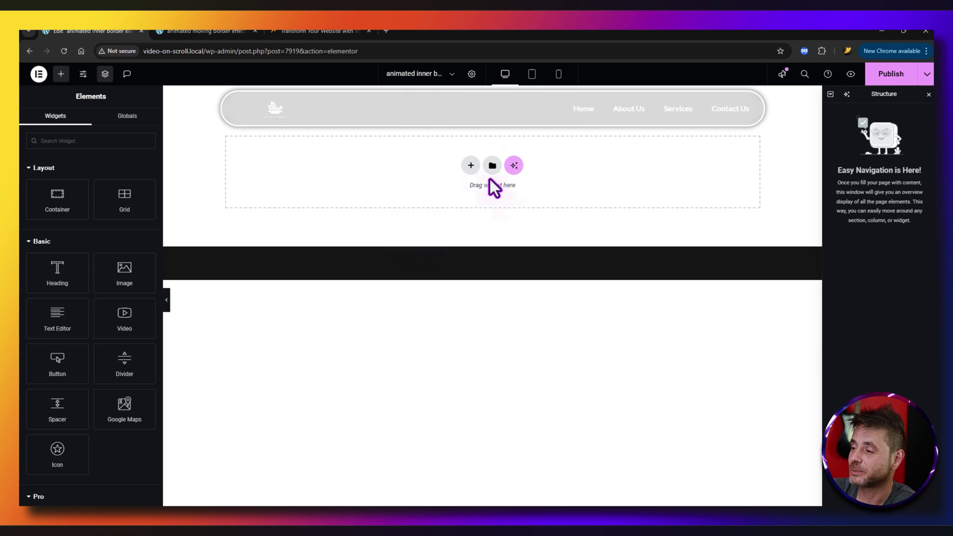
# Import the Animated Inner Border JSON template from Downloads and insert its three gradient cards
pyautogui.click(492, 165)
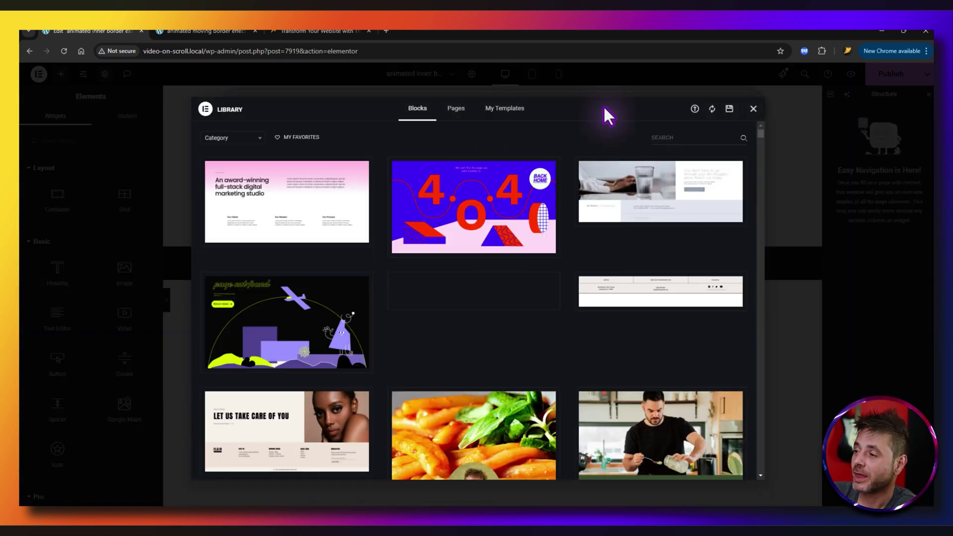
pyautogui.click(695, 109)
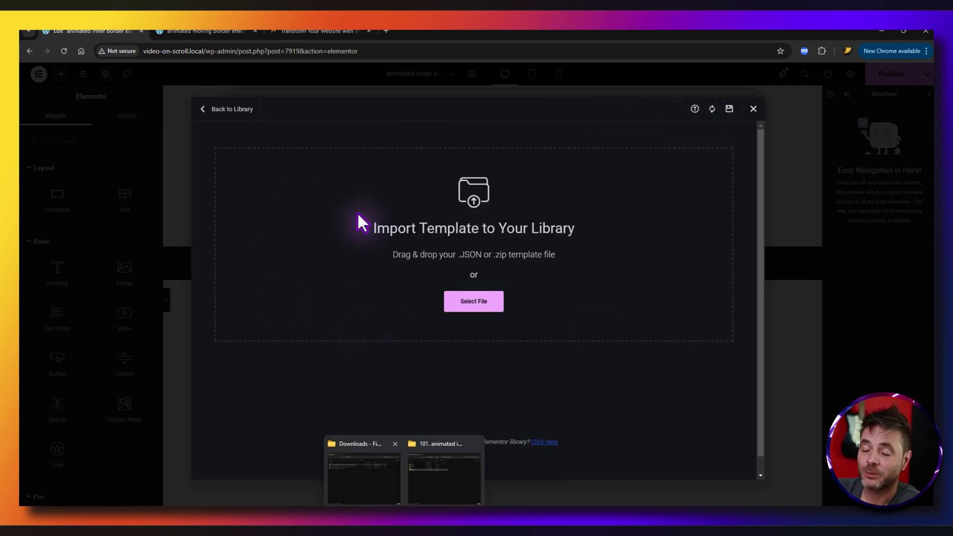
pyautogui.hotkey('alt', 'Tab')
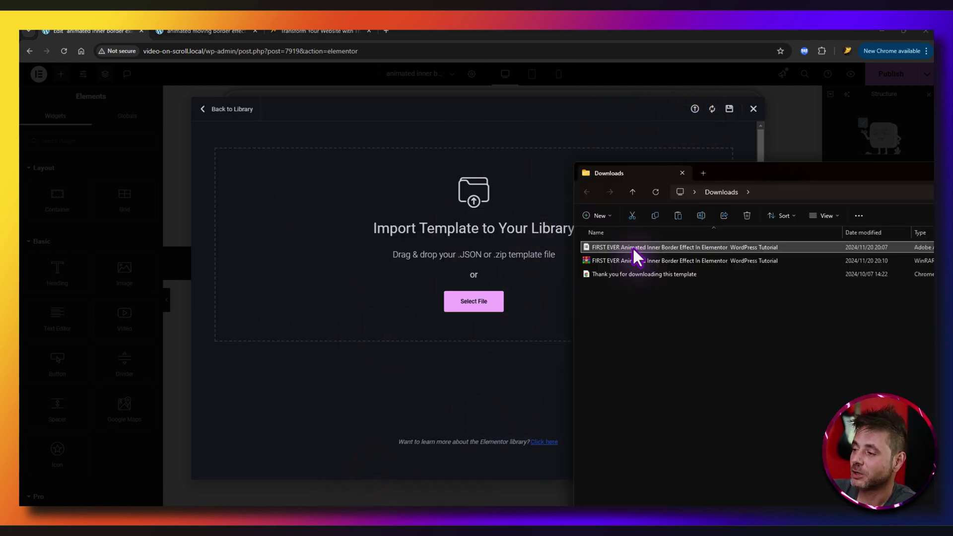
pyautogui.moveTo(633, 246); pyautogui.dragTo(449, 221)
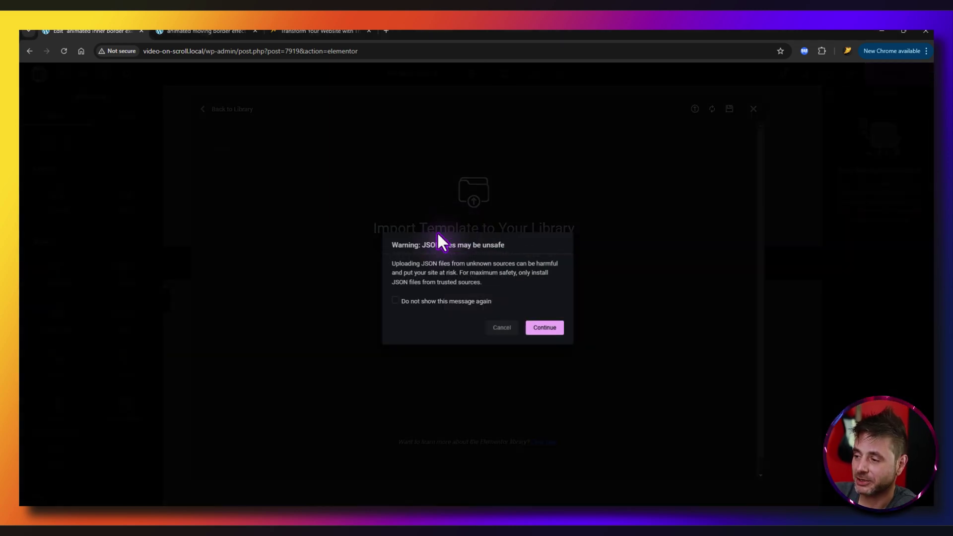
pyautogui.click(546, 331)
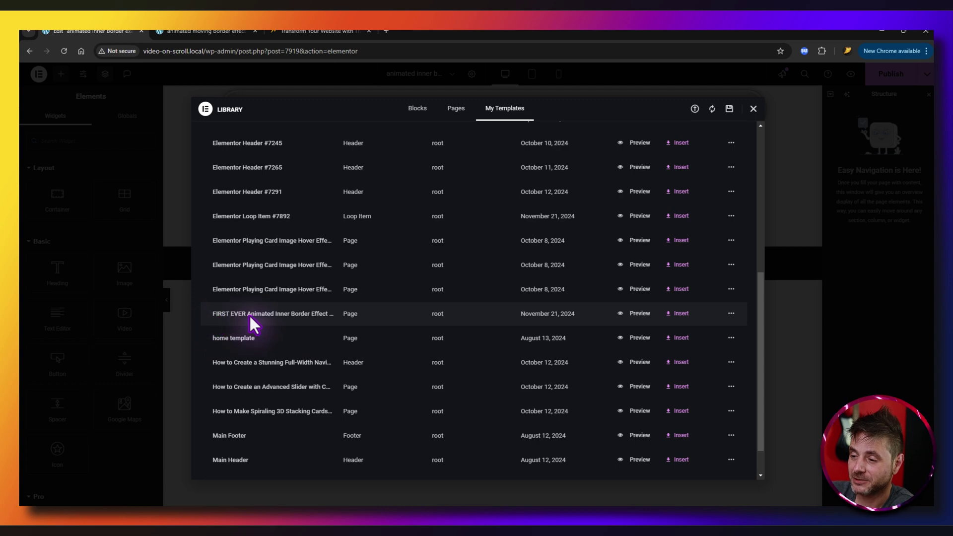
pyautogui.click(672, 317)
pyautogui.click(549, 311)
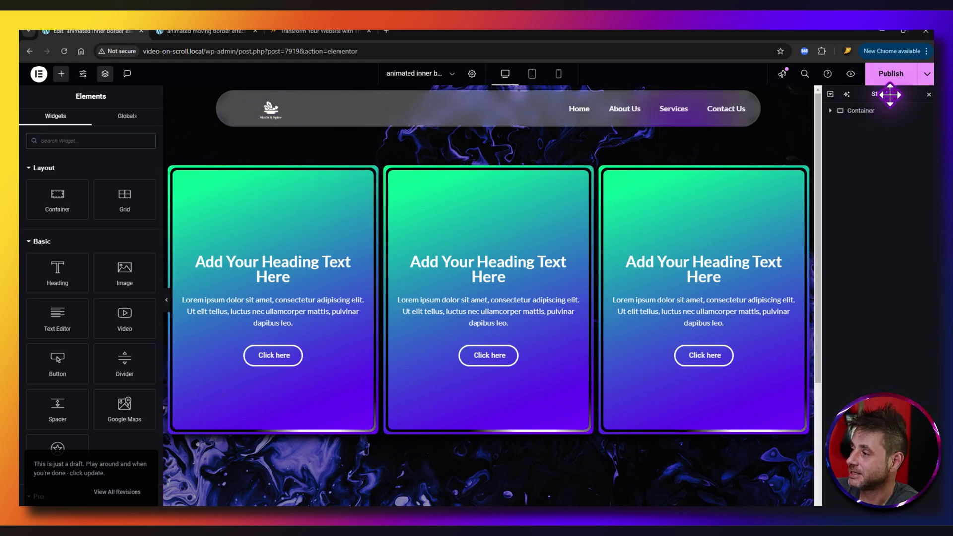
# Select the first card's Card border Strip element in the Navigator
pyautogui.click(812, 111)
pyautogui.click(826, 110)
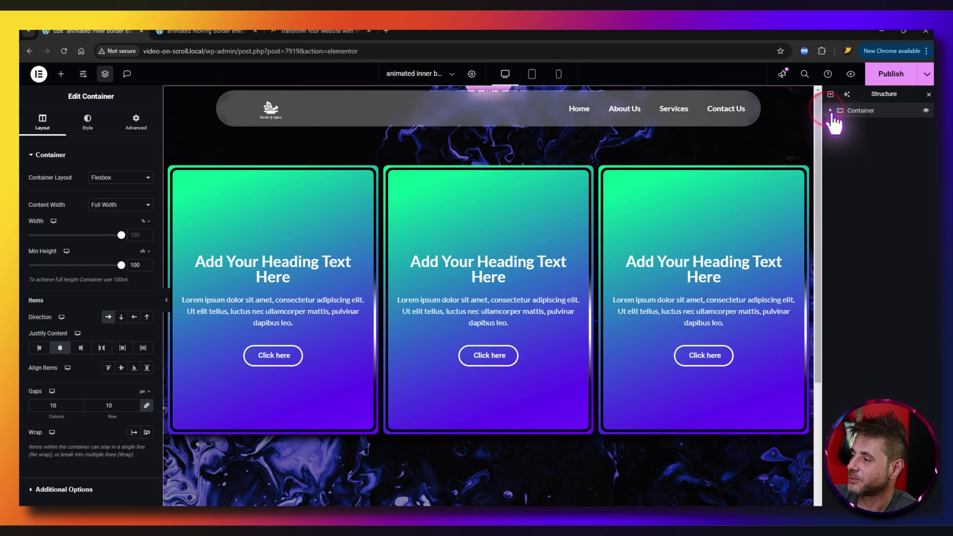
pyautogui.click(831, 111)
pyautogui.click(835, 124)
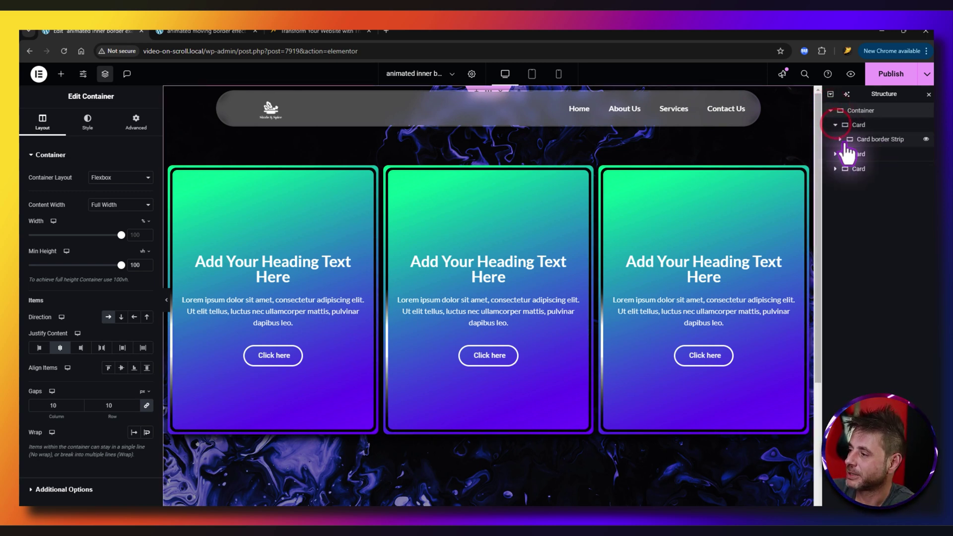
pyautogui.click(880, 139)
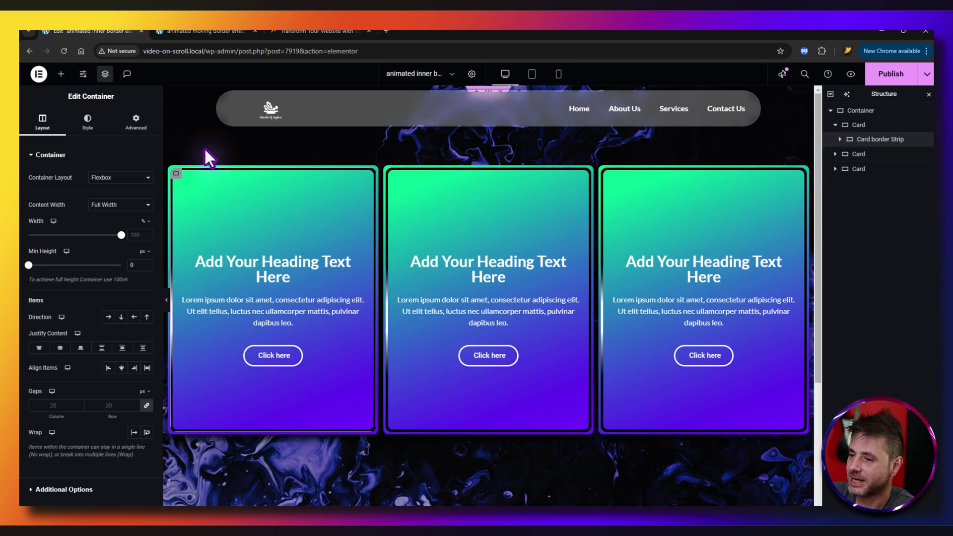
# In its Custom CSS, set --glowing-color to yellow and --rotation-speed to 1.5s
pyautogui.click(136, 120)
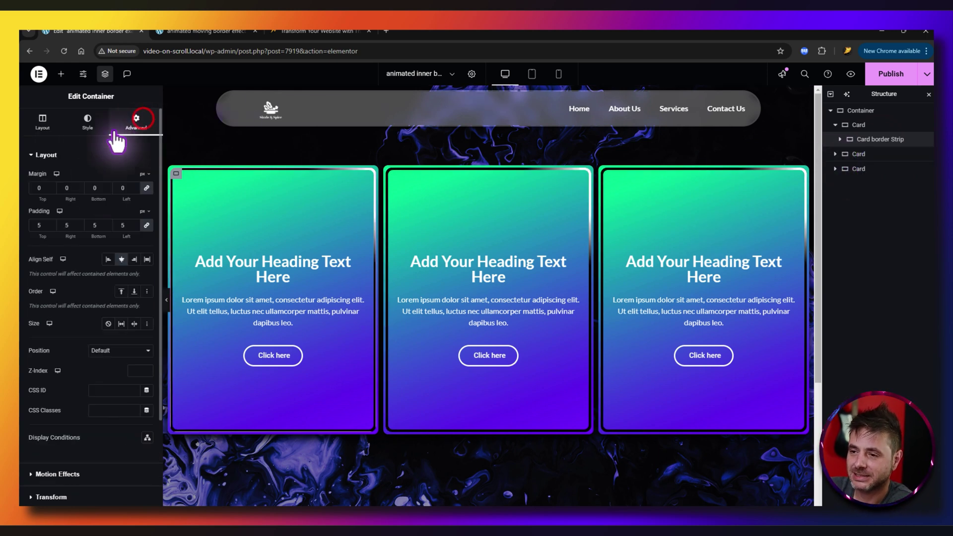
pyautogui.scroll(-3, 106, 348)
pyautogui.click(75, 445)
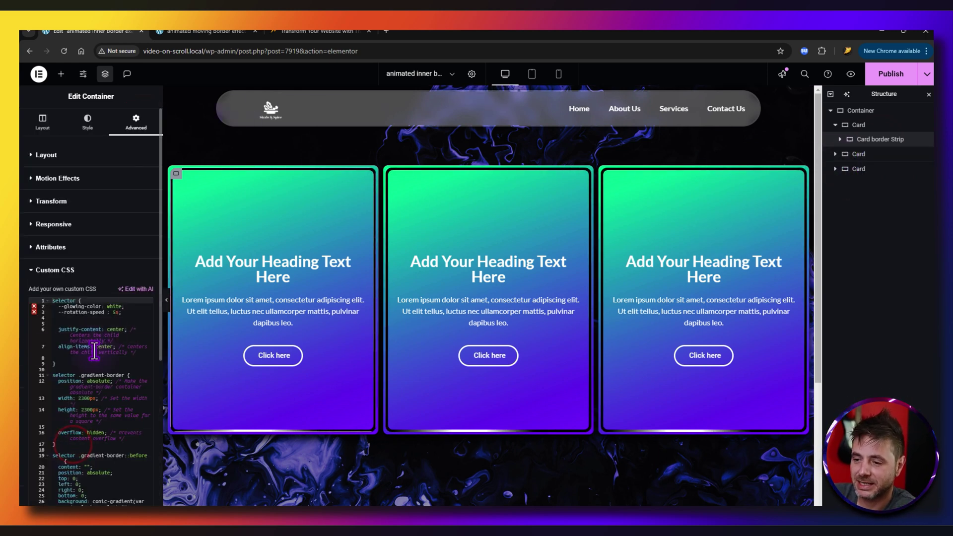
pyautogui.doubleClick(115, 312)
pyautogui.write('1')
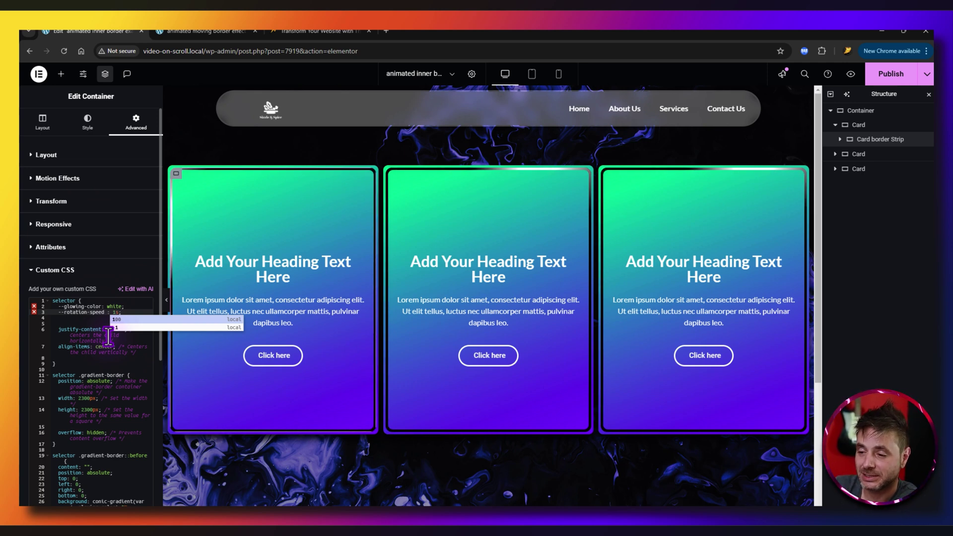
pyautogui.write('.8')
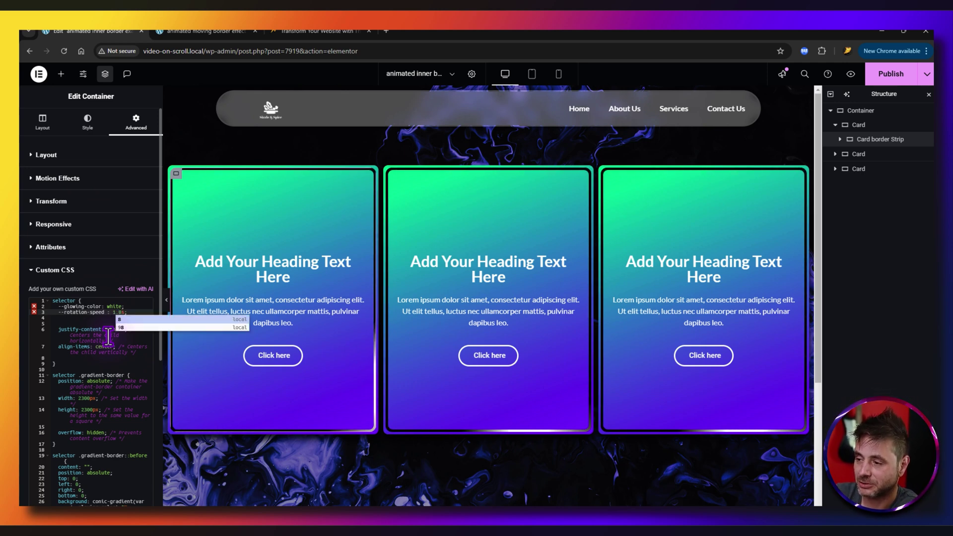
pyautogui.write('s')
pyautogui.click(112, 305)
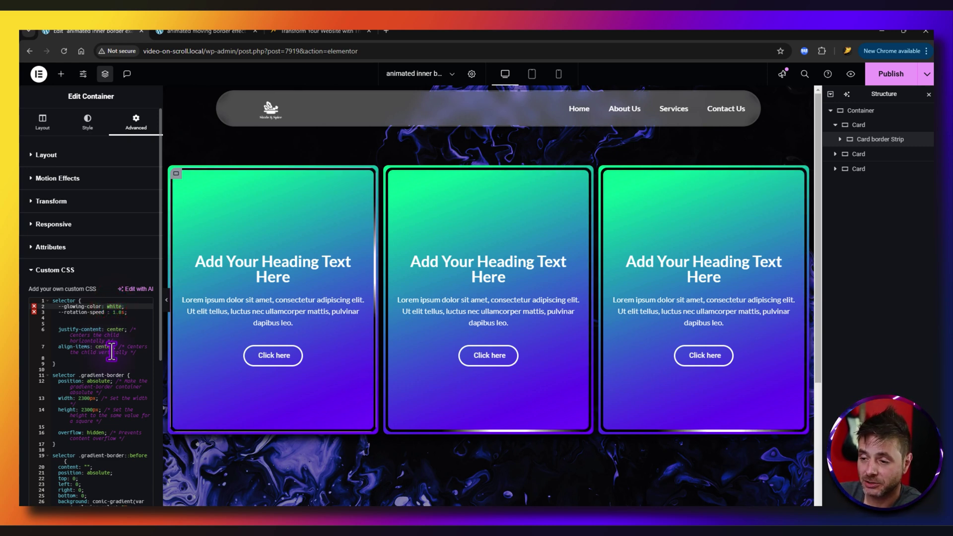
pyautogui.write('yellow')
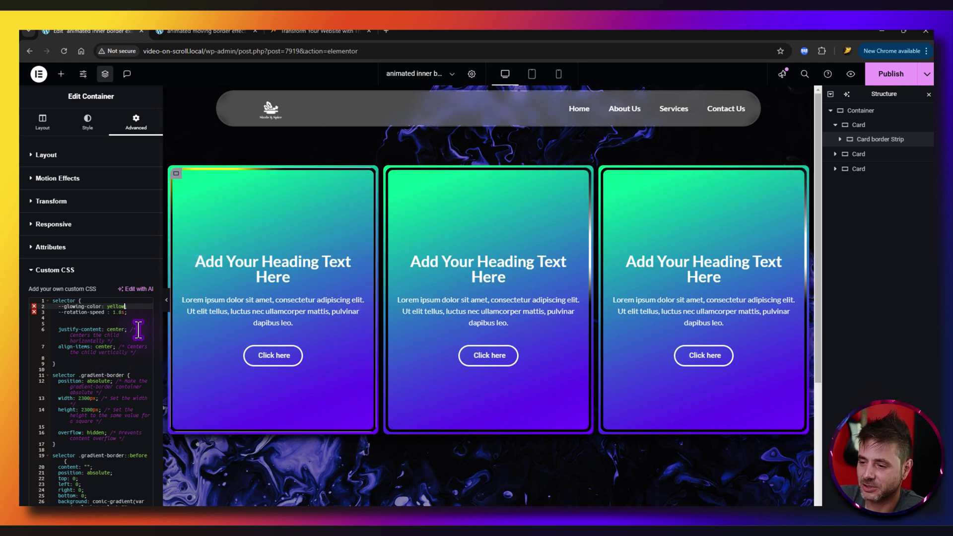
pyautogui.click(115, 312)
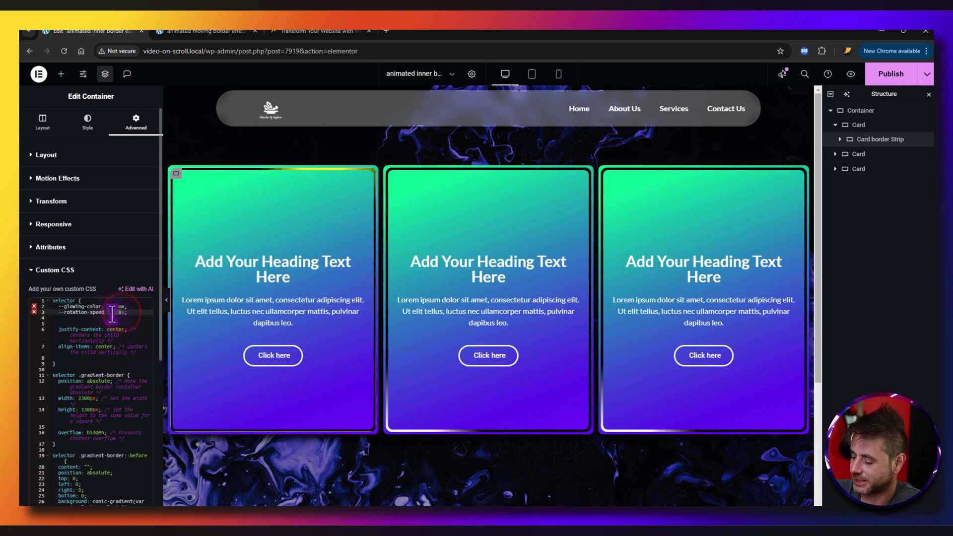
pyautogui.write('5')
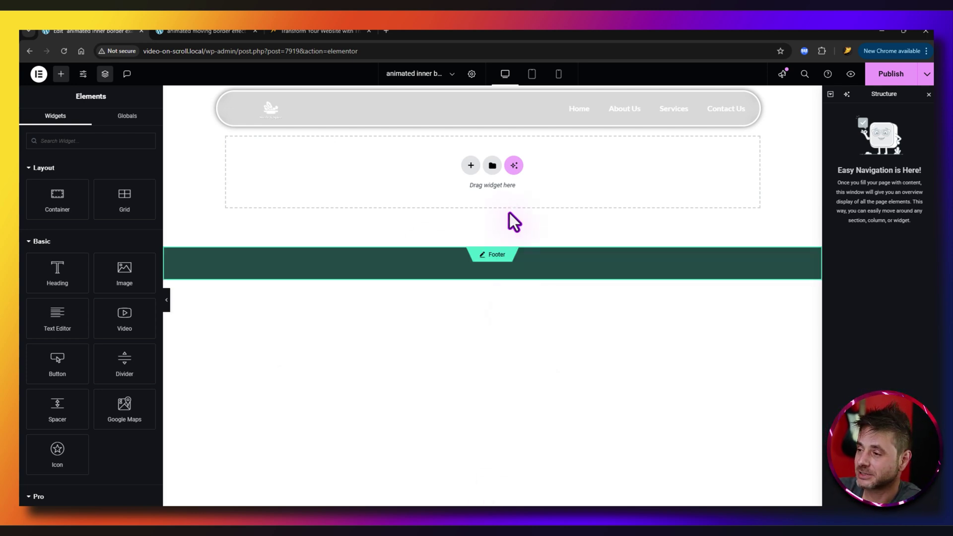
# Add a new single-column flexbox container to the empty page
pyautogui.click(471, 166)
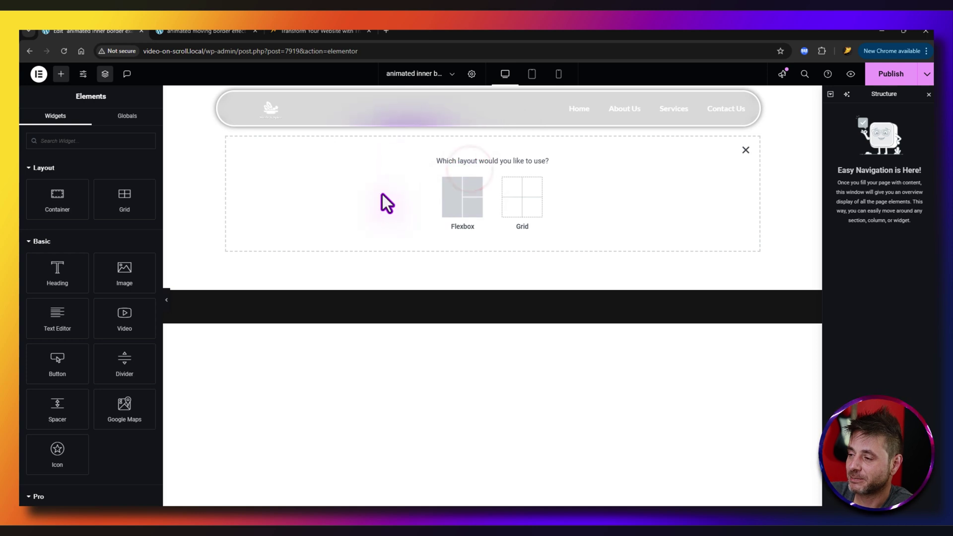
pyautogui.click(460, 206)
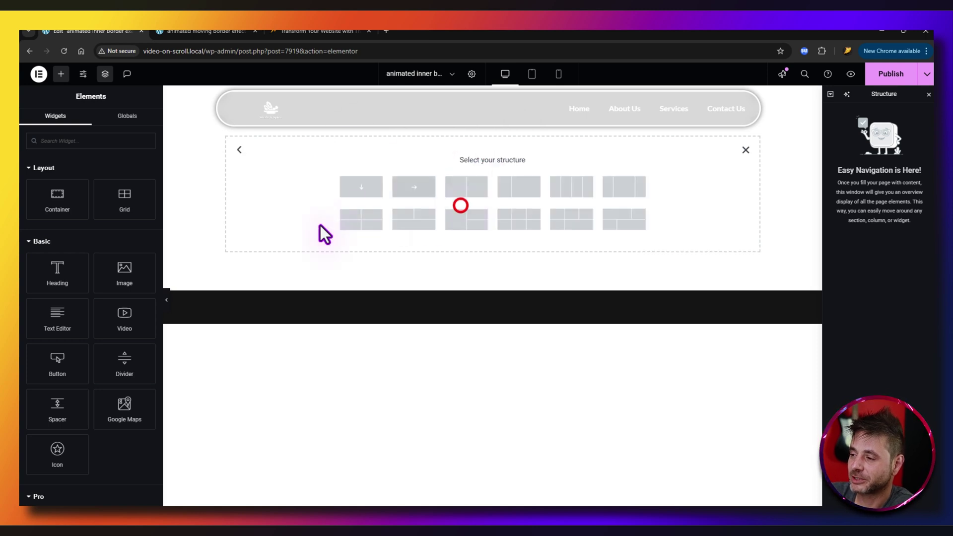
pyautogui.click(362, 196)
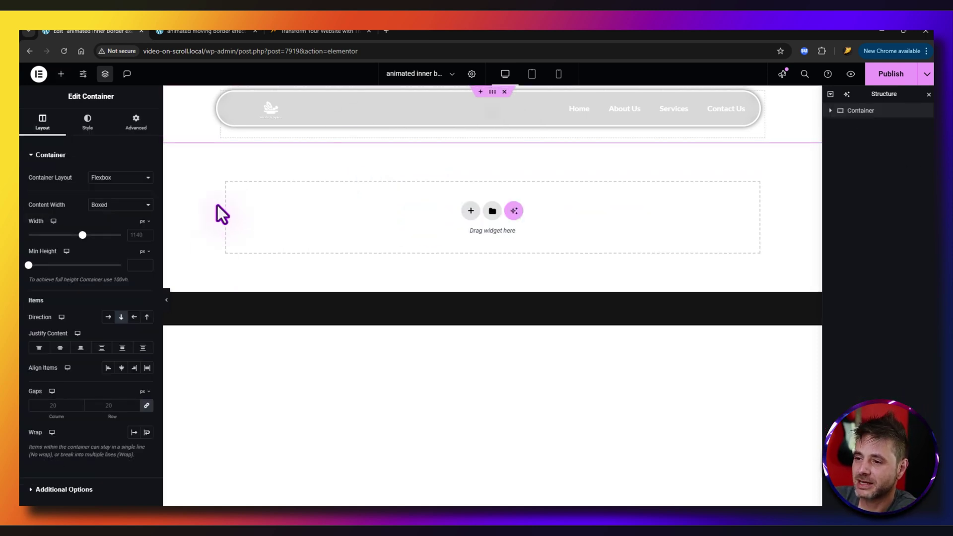
# Make the container full width, 100% wide, 100vh tall, in a row with 10px gaps
pyautogui.click(110, 228)
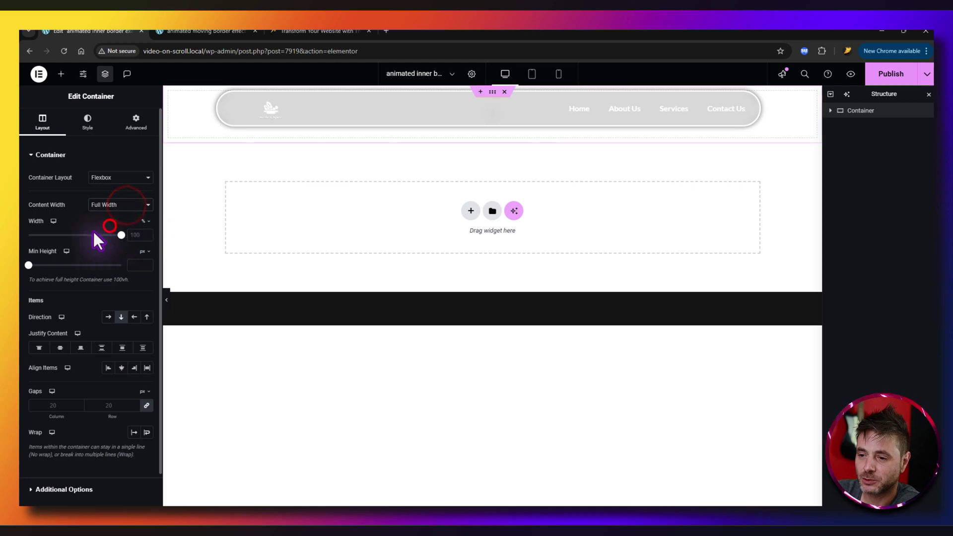
pyautogui.moveTo(122, 235); pyautogui.dragTo(138, 250)
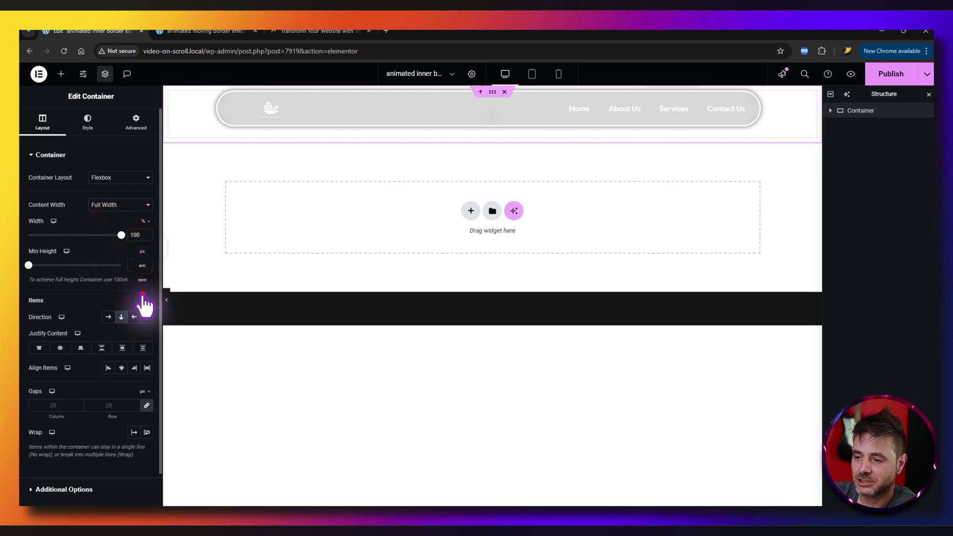
pyautogui.click(142, 294)
pyautogui.write('100')
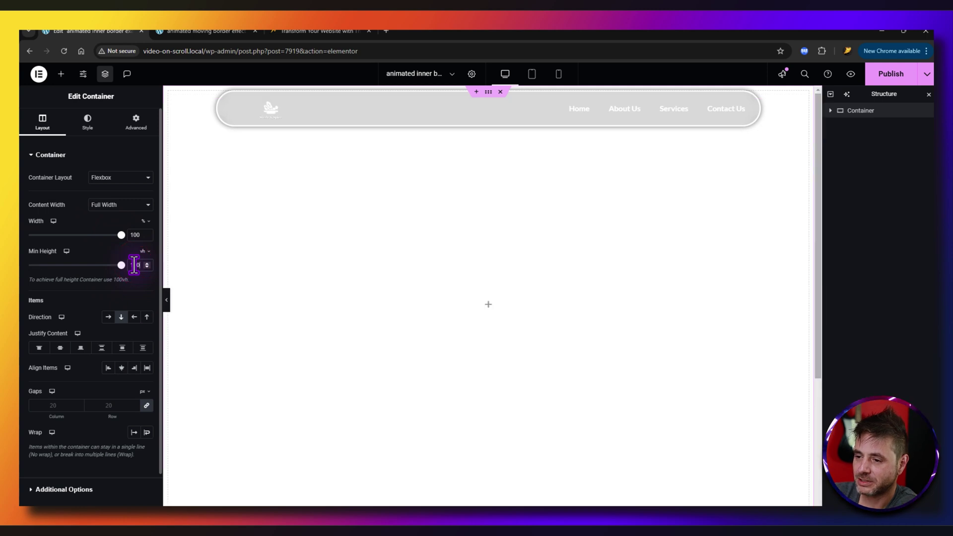
pyautogui.click(108, 318)
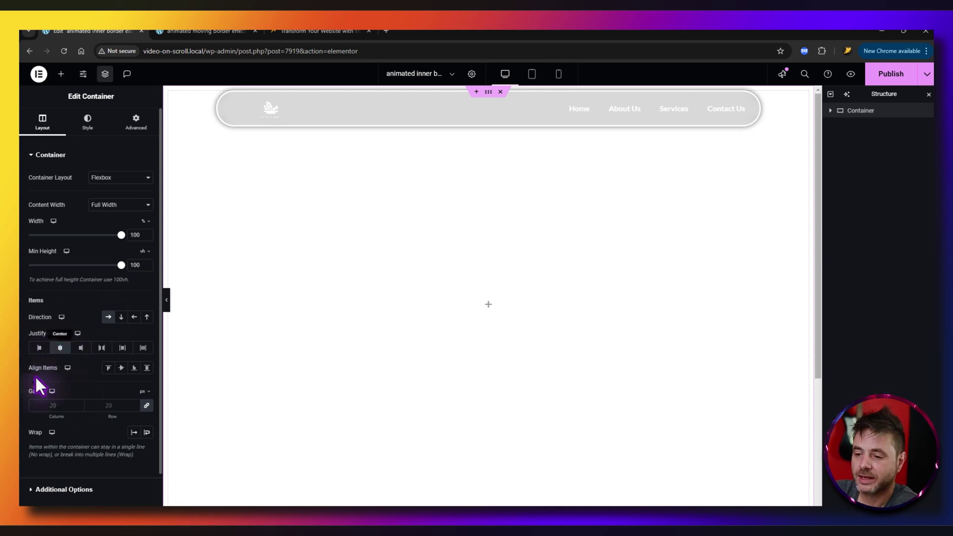
pyautogui.click(51, 404)
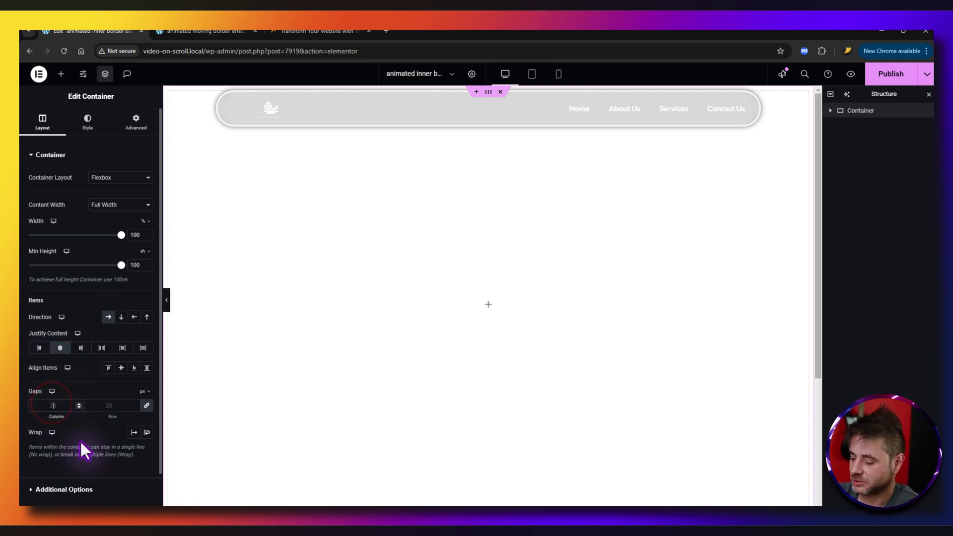
pyautogui.write('10')
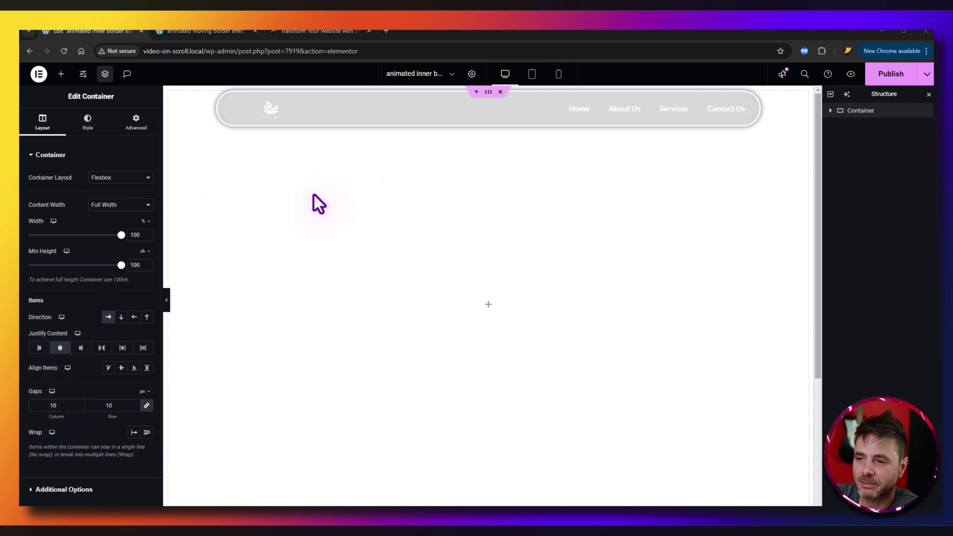
# Give the container a classic background using the dark blue smoke image
pyautogui.click(91, 127)
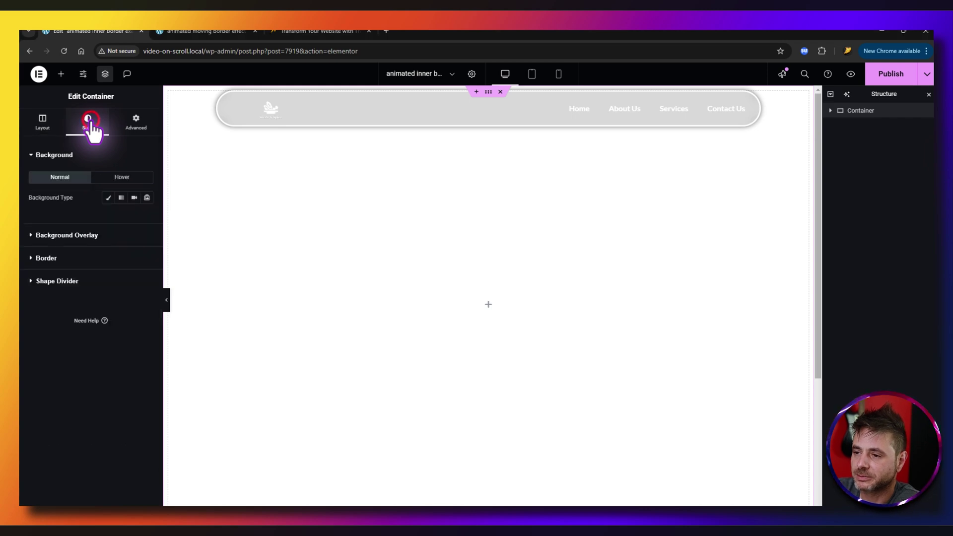
pyautogui.click(108, 198)
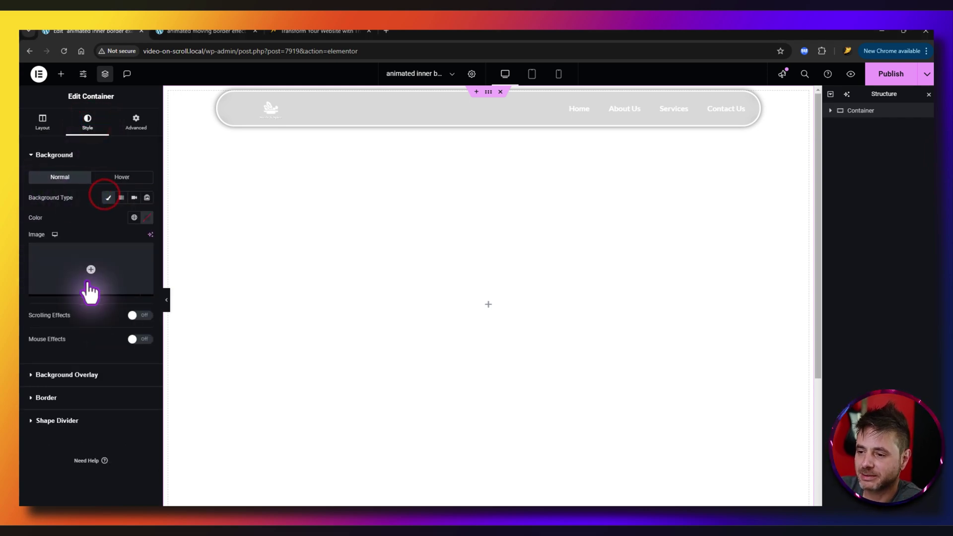
pyautogui.click(90, 268)
pyautogui.click(387, 160)
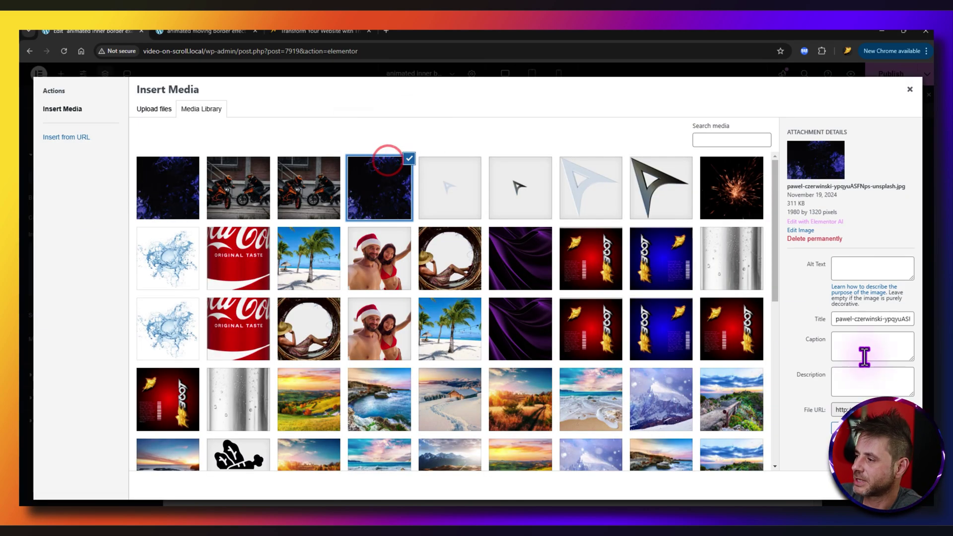
pyautogui.click(889, 485)
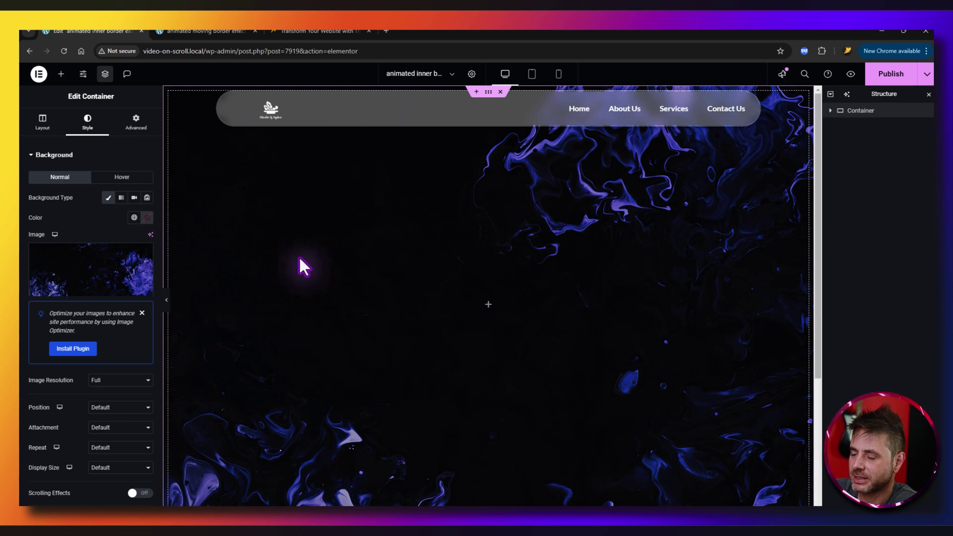
# Add a classic black background overlay at 0.7 opacity
pyautogui.scroll(-3, 87, 333)
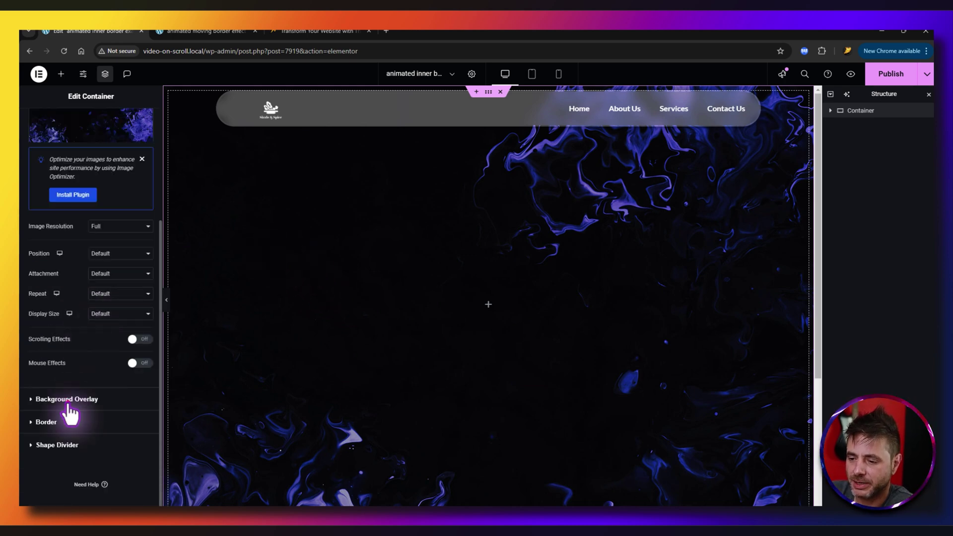
pyautogui.click(67, 401)
pyautogui.click(135, 221)
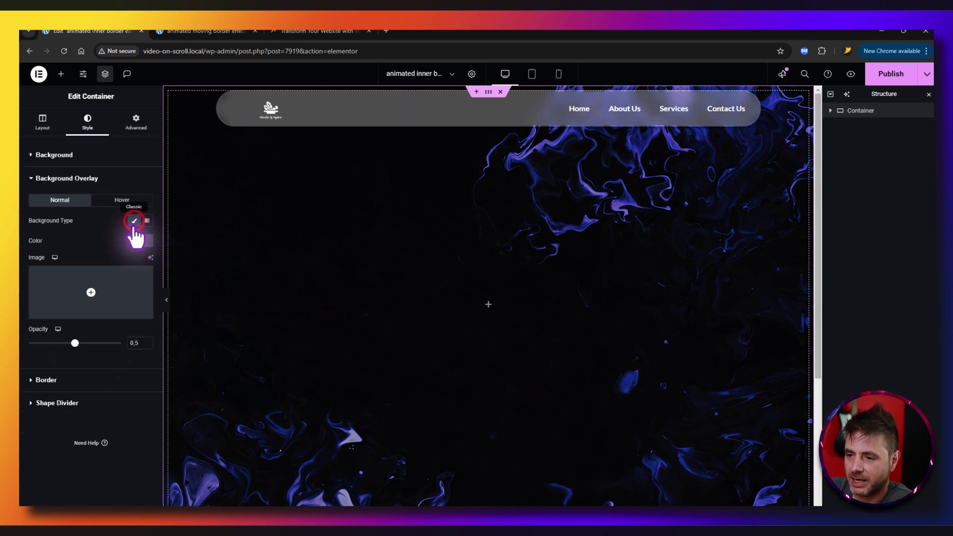
pyautogui.click(147, 240)
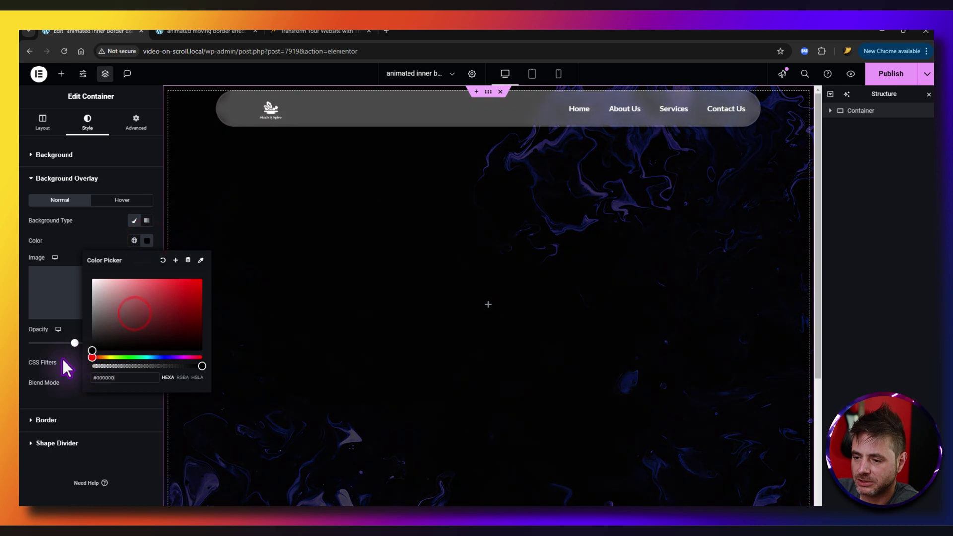
pyautogui.click(61, 356)
pyautogui.moveTo(75, 343); pyautogui.dragTo(86, 343)
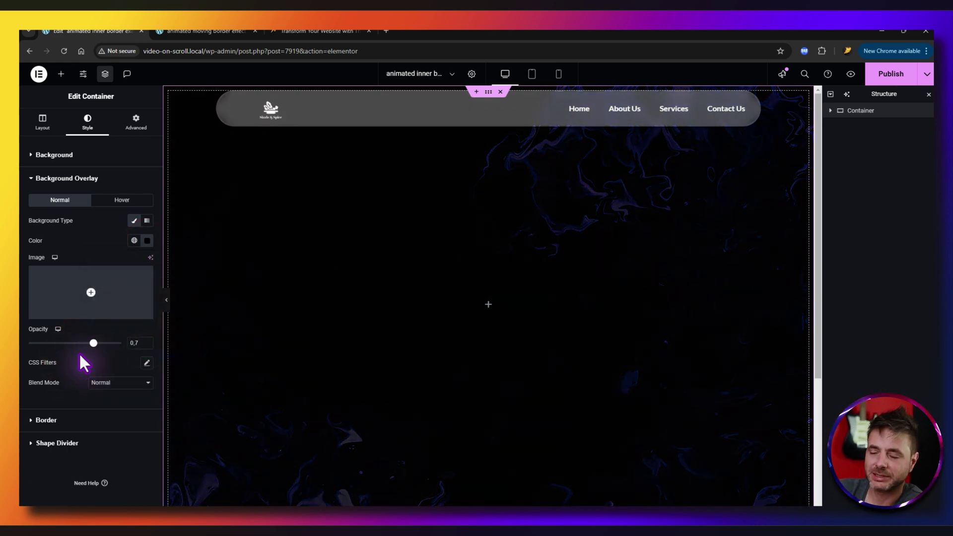
# Drag a new Container element into the middle of the section
pyautogui.click(56, 155)
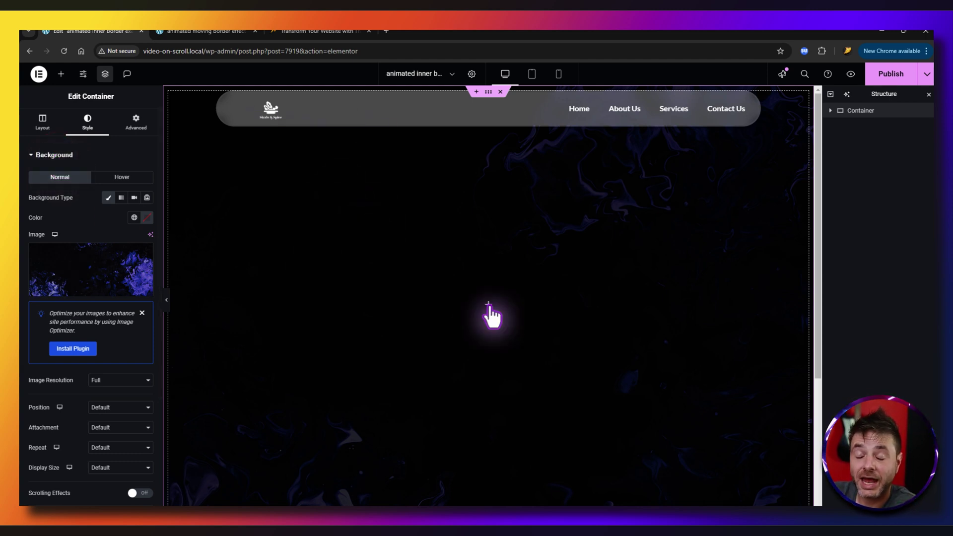
pyautogui.click(61, 73)
pyautogui.moveTo(63, 197); pyautogui.dragTo(447, 300)
# Check the finished three-card example page, then return to the Elementor editor
pyautogui.click(196, 30)
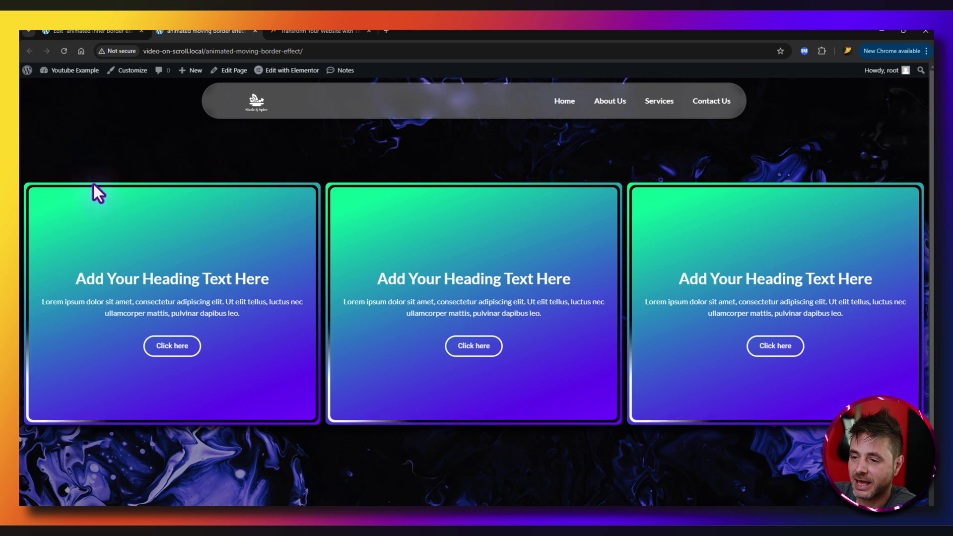
pyautogui.hotkey('ctrl', 'shift', 'Tab')
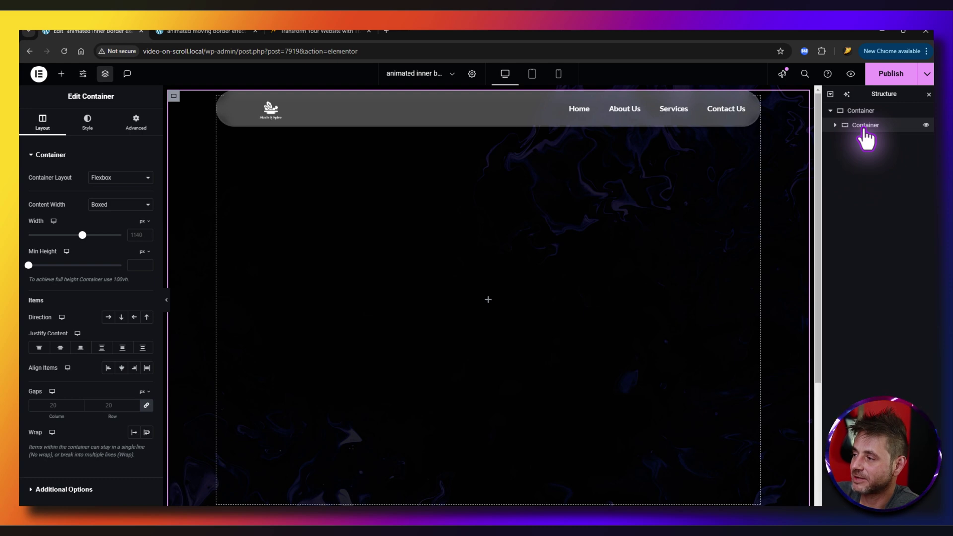
# Rename the nested inner container to 'Card' in the Structure panel
pyautogui.doubleClick(864, 126)
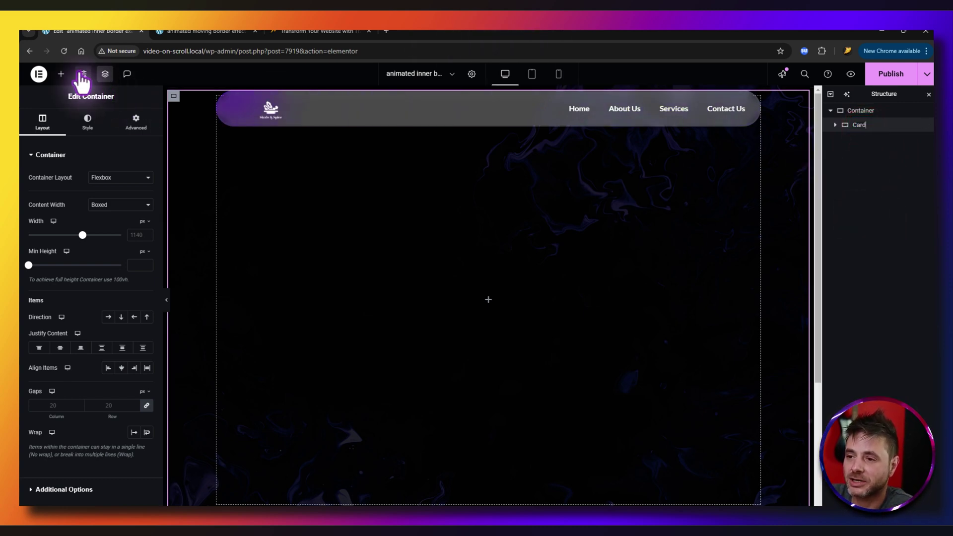
pyautogui.click(105, 74)
pyautogui.click(105, 75)
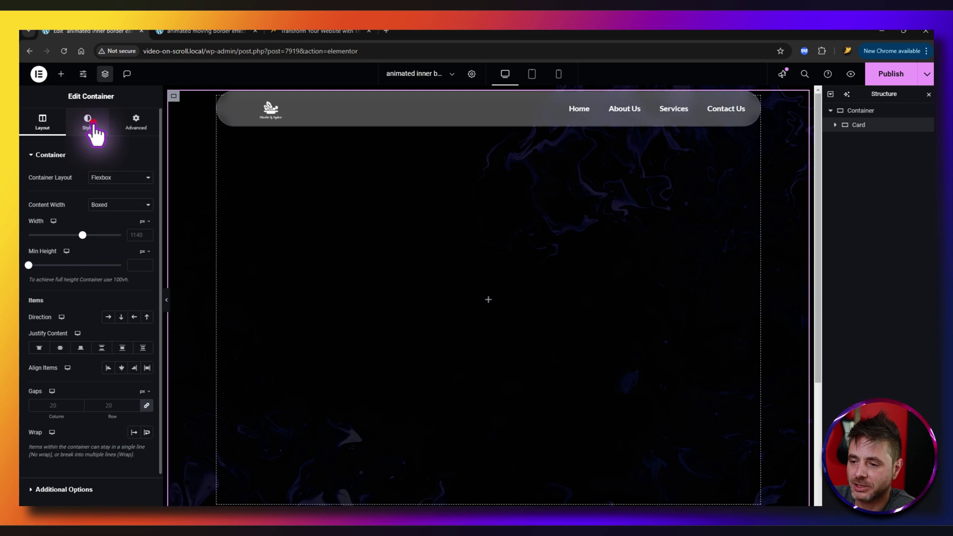
pyautogui.click(93, 124)
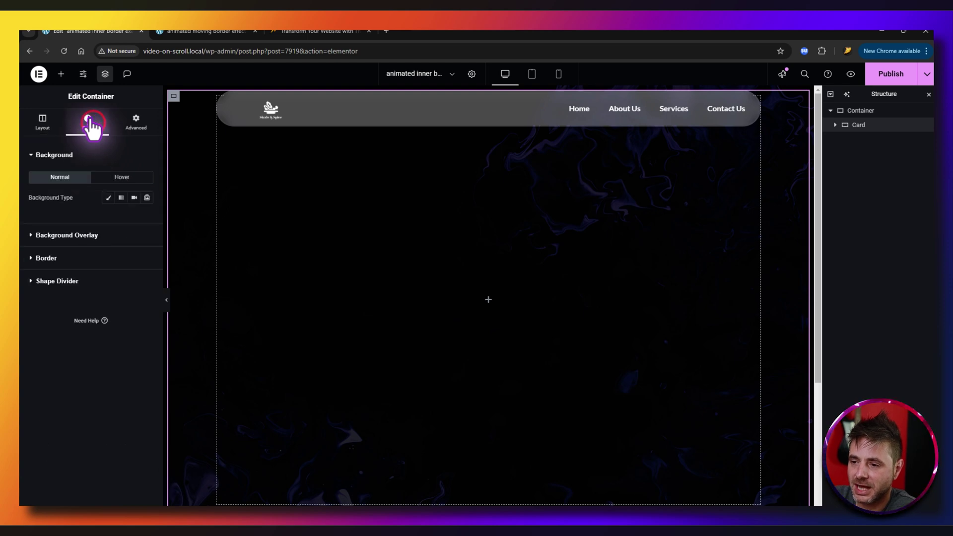
# Set Card's background to a gradient from #43FFA4 to #2981F2 angled at 150 degrees
pyautogui.click(121, 198)
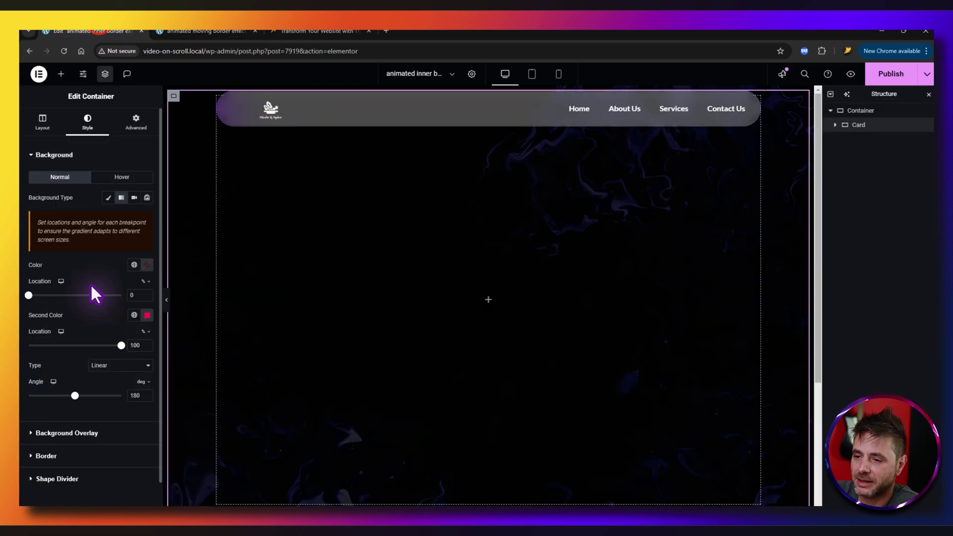
pyautogui.click(147, 265)
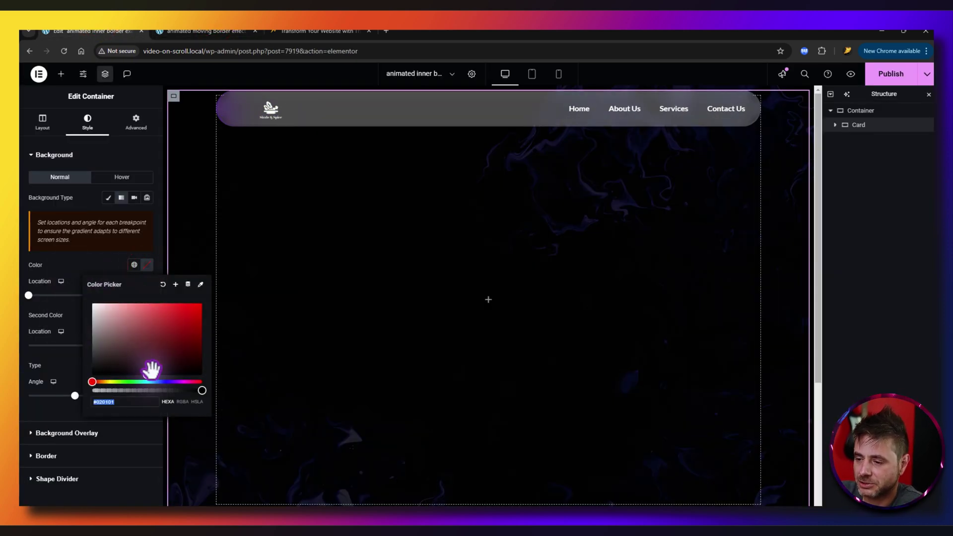
pyautogui.write('#43FFA4')
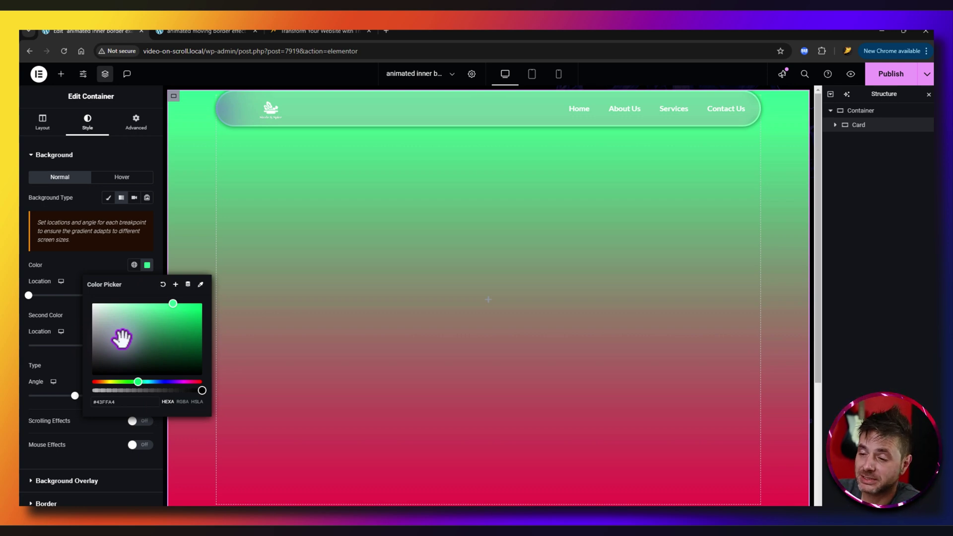
pyautogui.click(99, 256)
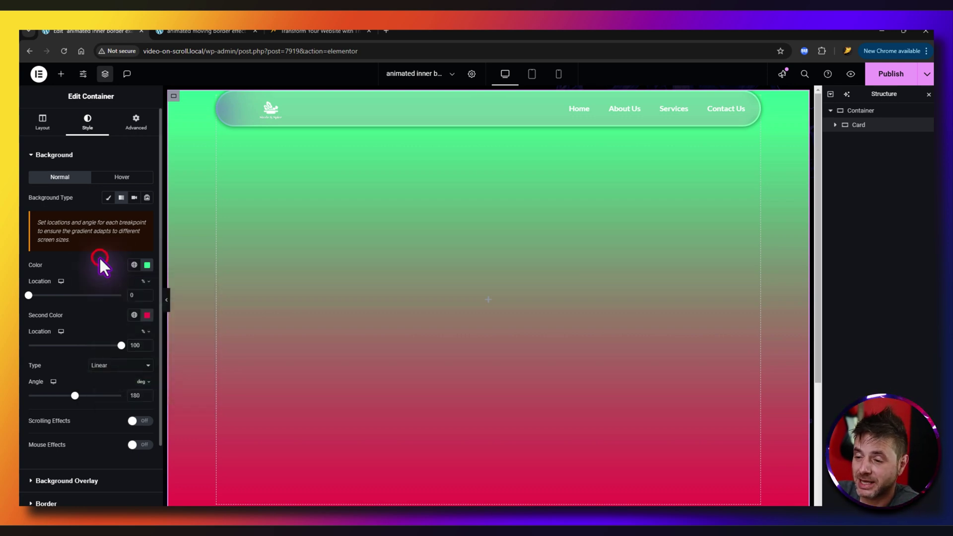
pyautogui.click(148, 316)
pyautogui.write('#2981F2')
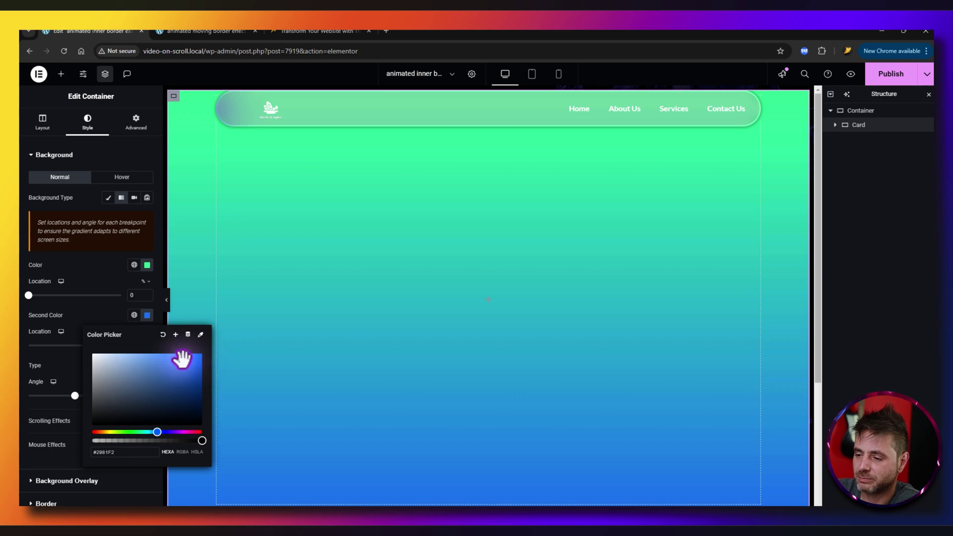
pyautogui.click(92, 313)
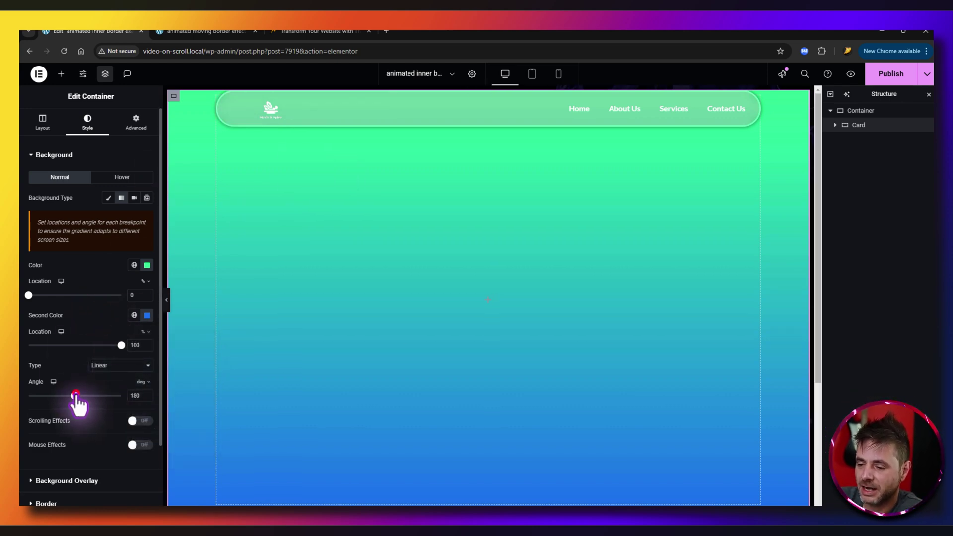
pyautogui.moveTo(76, 395); pyautogui.dragTo(68, 396)
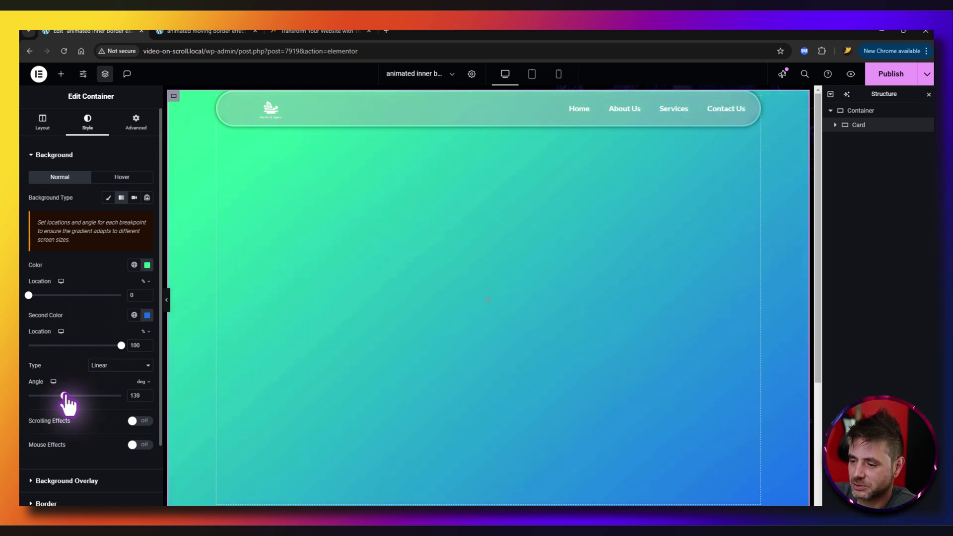
pyautogui.moveTo(65, 395); pyautogui.dragTo(67, 395)
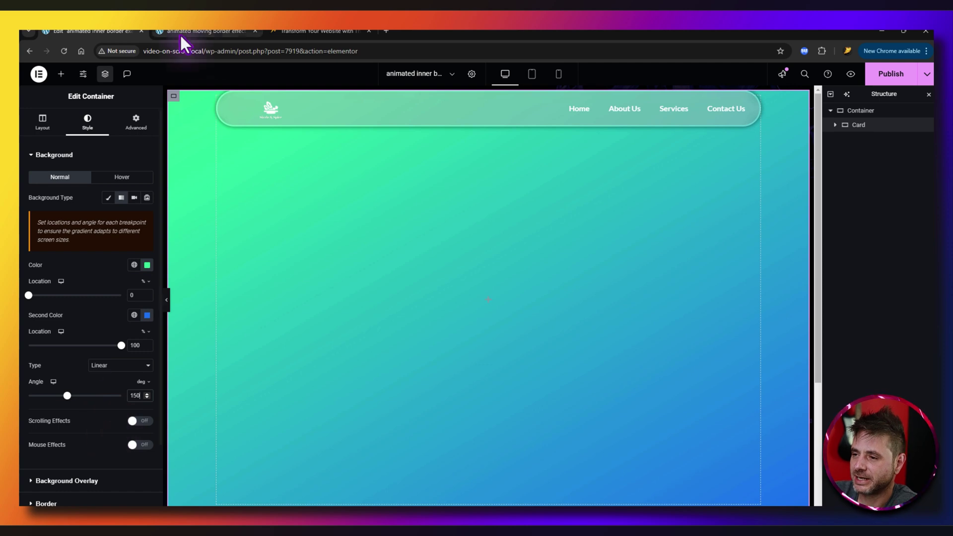
pyautogui.scroll(-1, 102, 375)
# Round the Card's corners to a 10 border radius, checking the example page
pyautogui.scroll(-1, 99, 373)
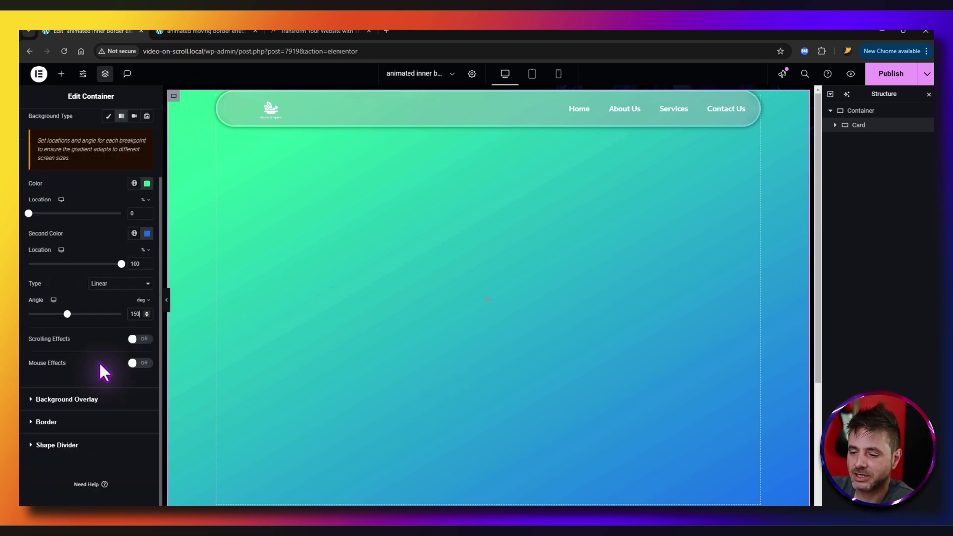
pyautogui.click(58, 422)
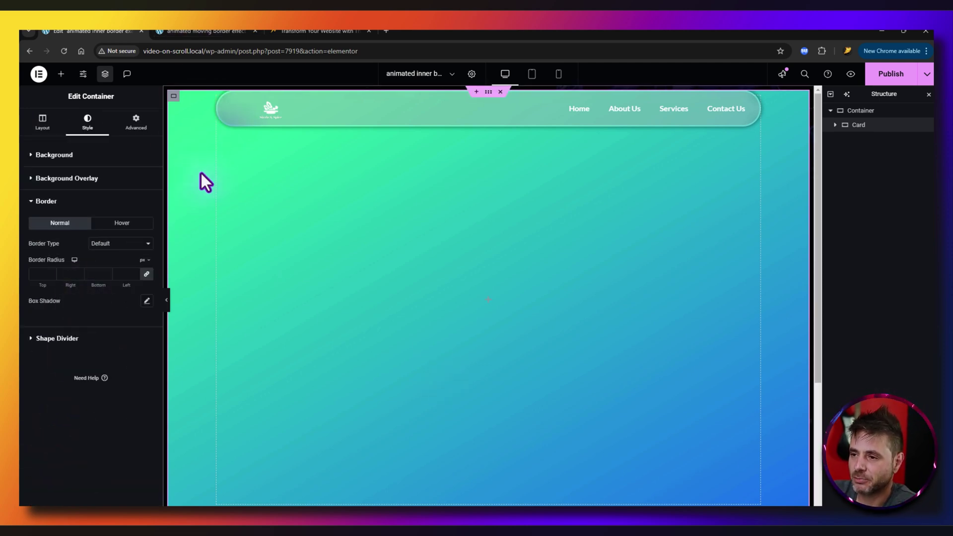
pyautogui.click(205, 31)
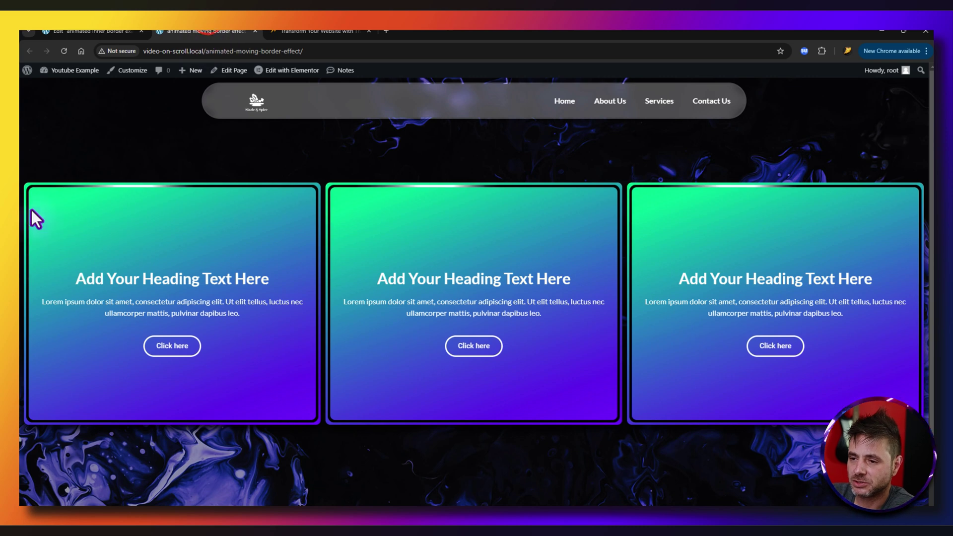
pyautogui.click(121, 32)
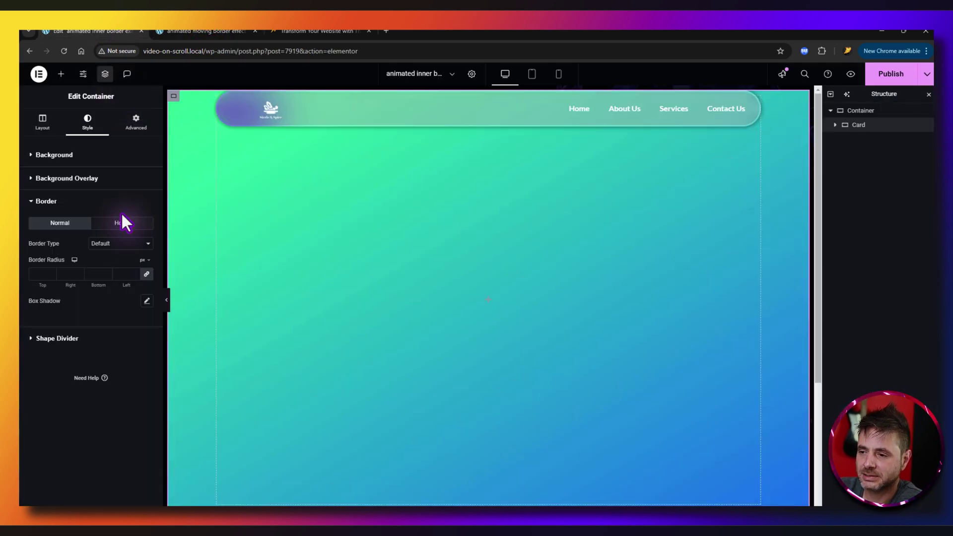
pyautogui.click(41, 273)
pyautogui.write('10')
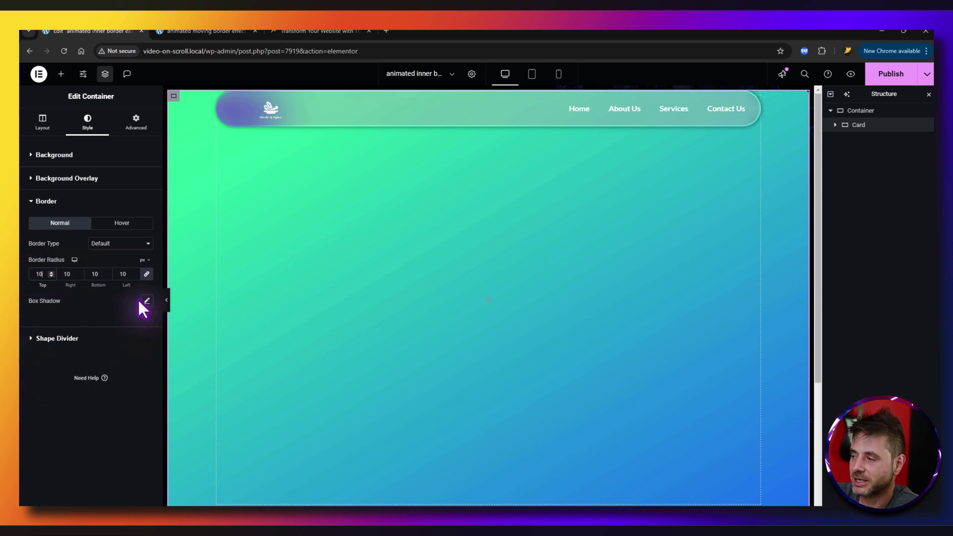
# Raise the Card's box shadow colour opacity to rgba(0,0,0,0.75)
pyautogui.hotkey('ctrl', 'Tab')
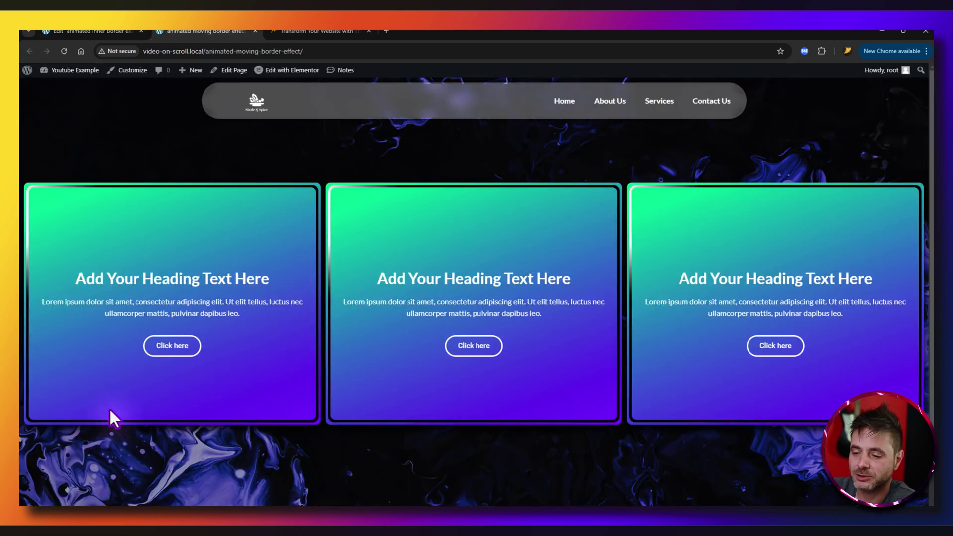
pyautogui.hotkey('ctrl', 'shift', 'Tab')
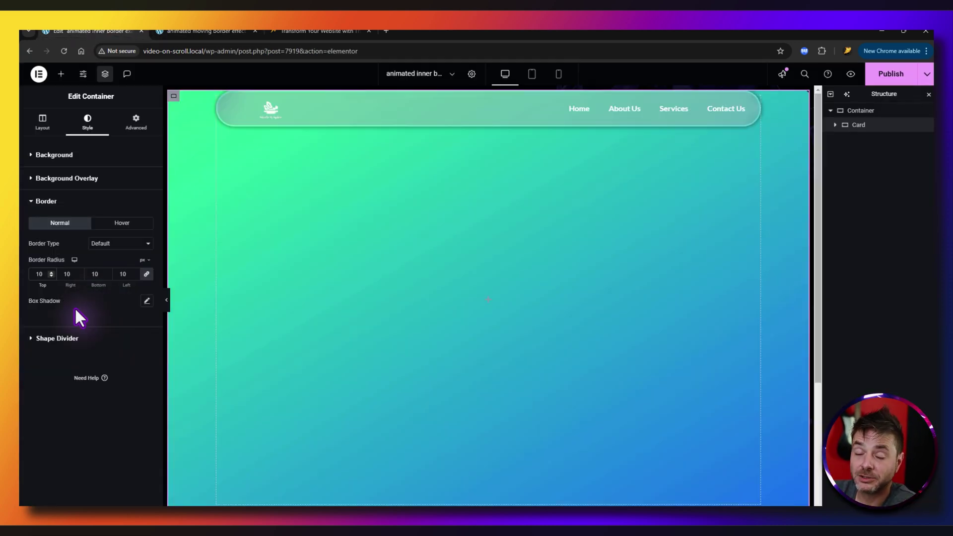
pyautogui.click(147, 300)
pyautogui.click(139, 326)
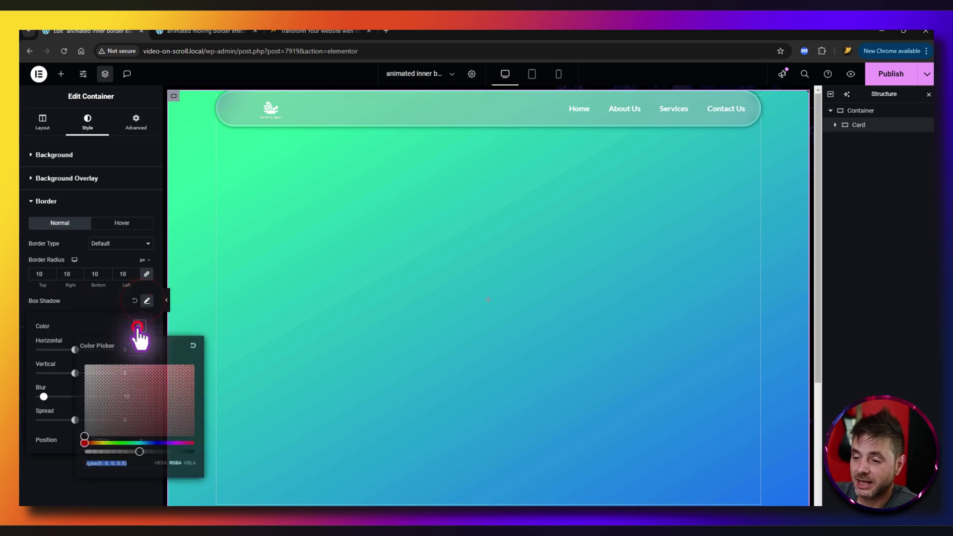
pyautogui.moveTo(138, 452); pyautogui.dragTo(168, 452)
pyautogui.click(78, 321)
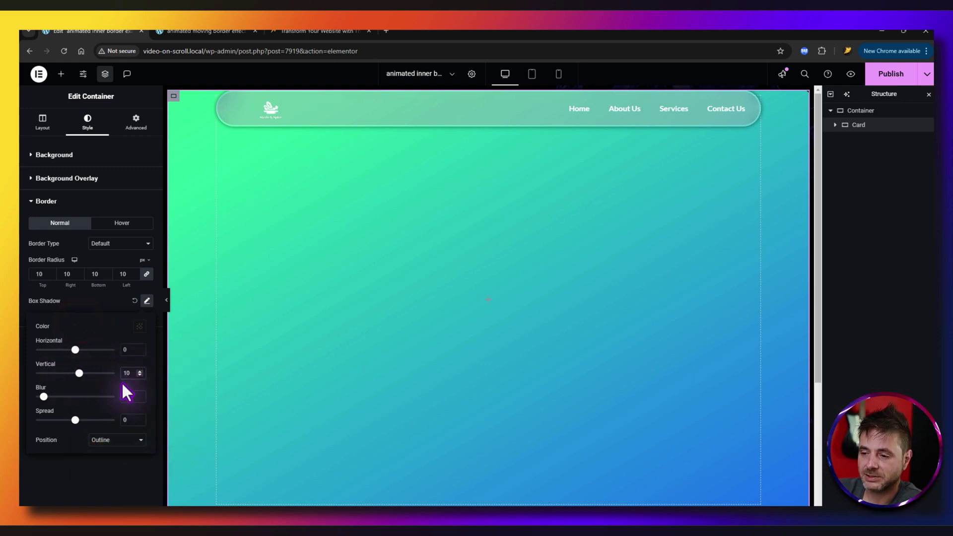
pyautogui.click(105, 298)
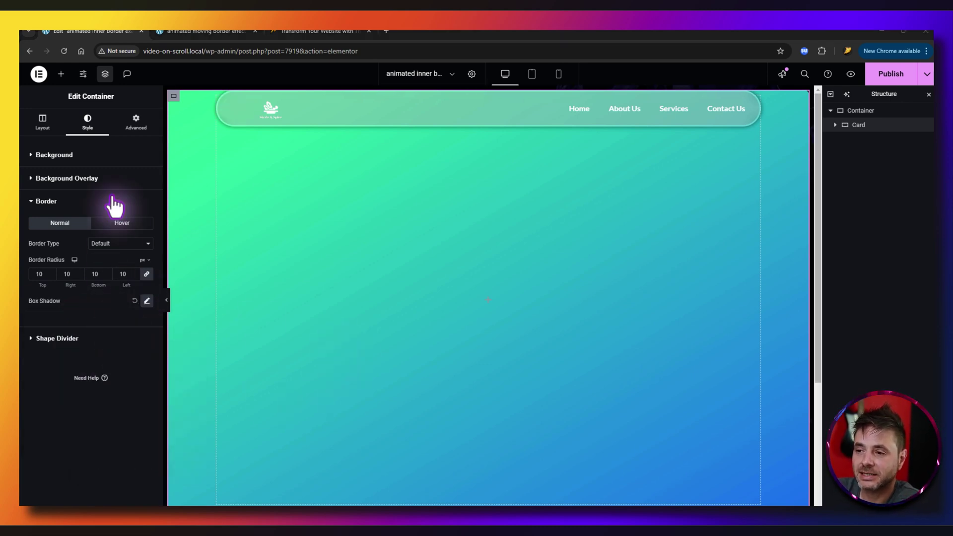
pyautogui.click(135, 122)
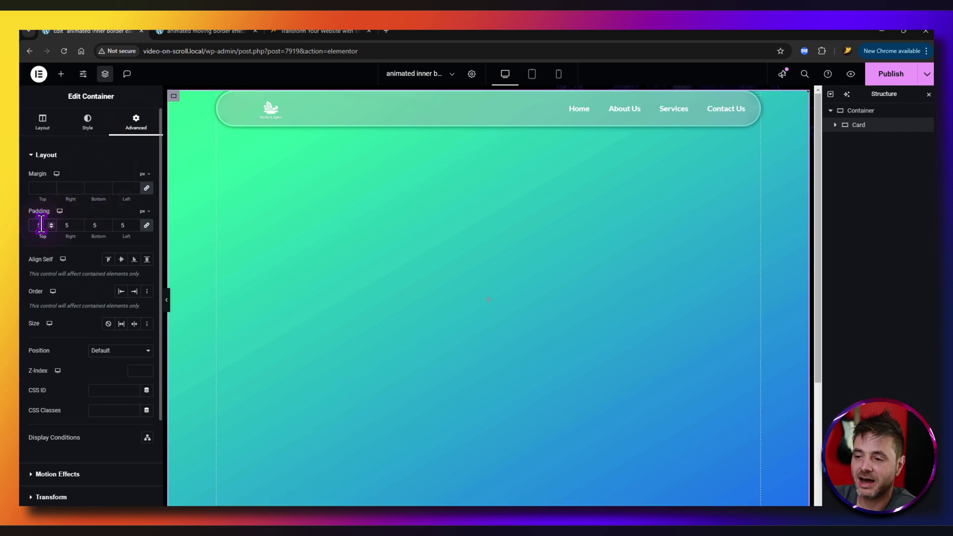
# Centre the Card within its parent, set its overflow to Hidden, and compare with the live three-card page
pyautogui.click(206, 30)
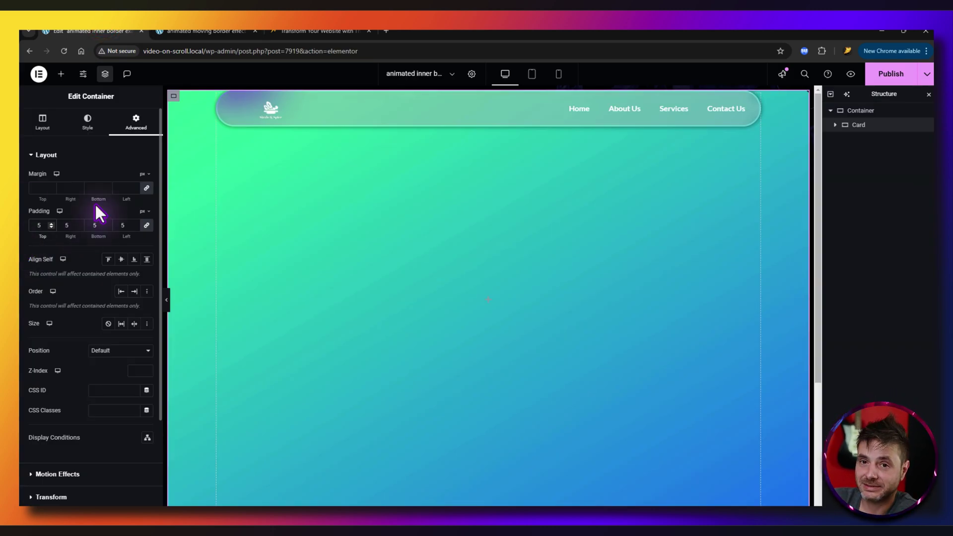
pyautogui.click(121, 260)
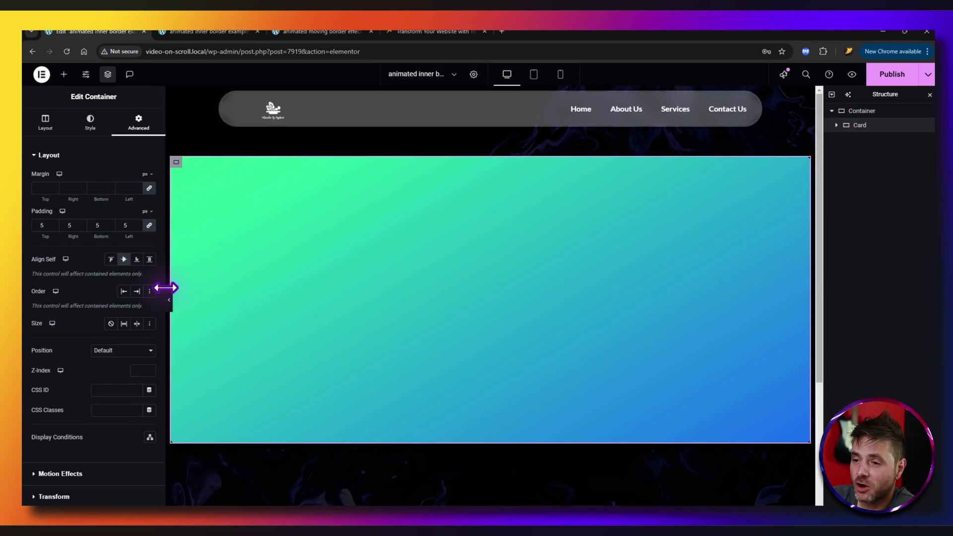
pyautogui.click(45, 122)
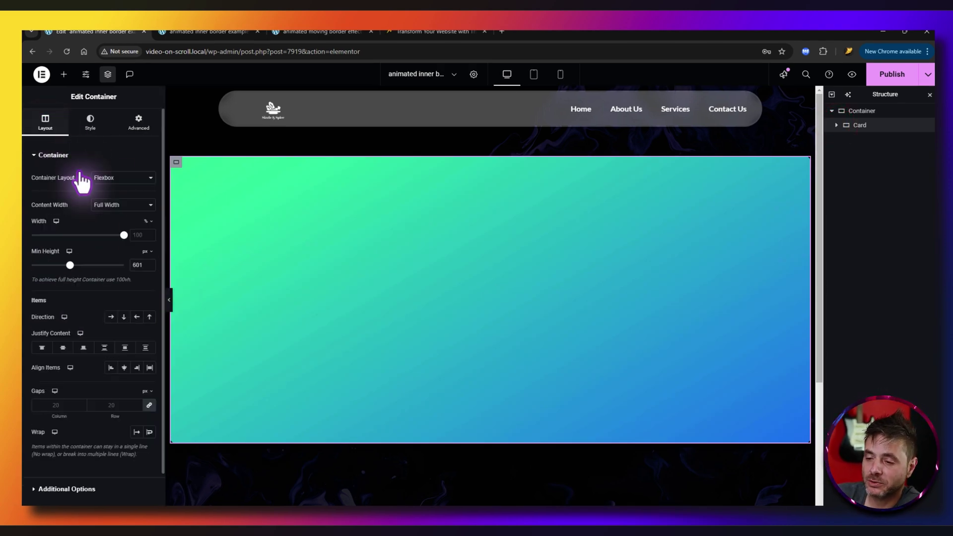
pyautogui.click(65, 489)
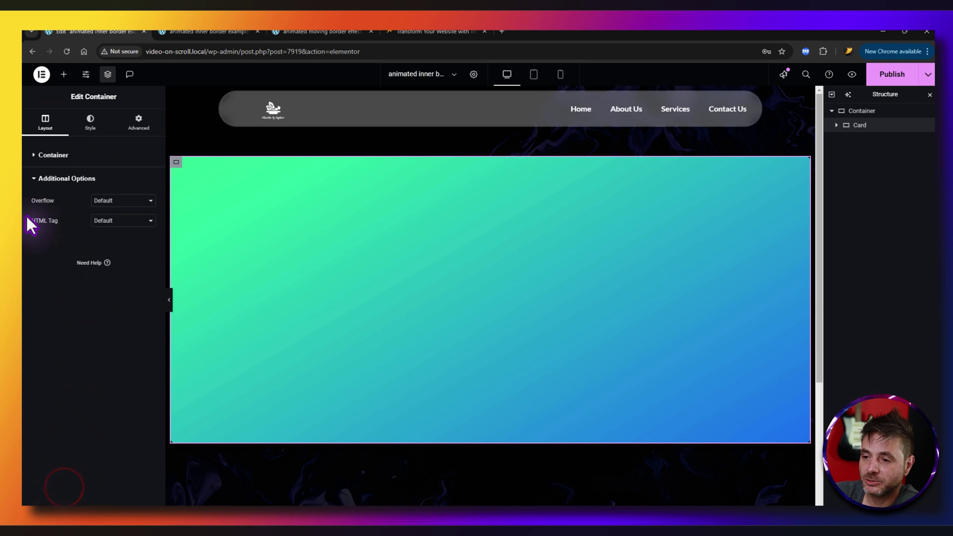
pyautogui.click(104, 201)
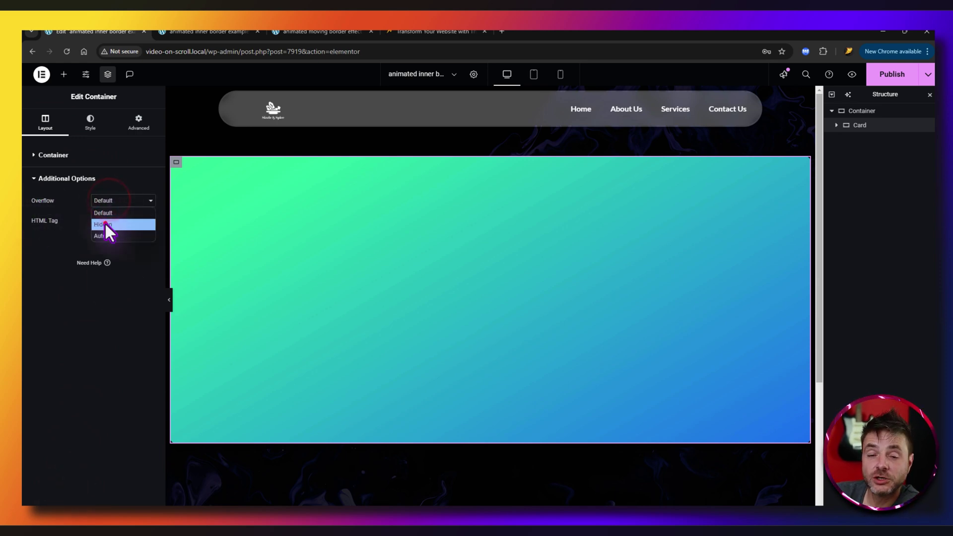
pyautogui.click(105, 223)
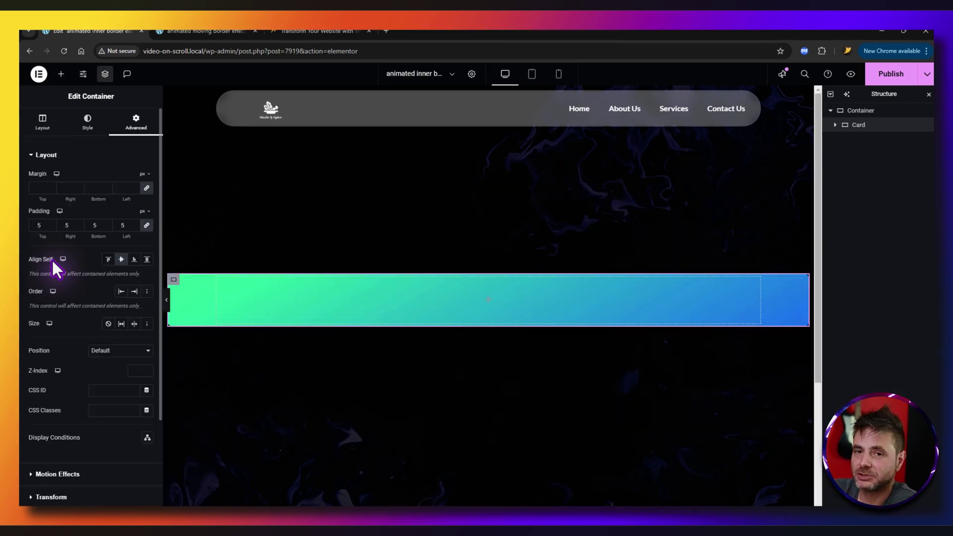
pyautogui.click(222, 33)
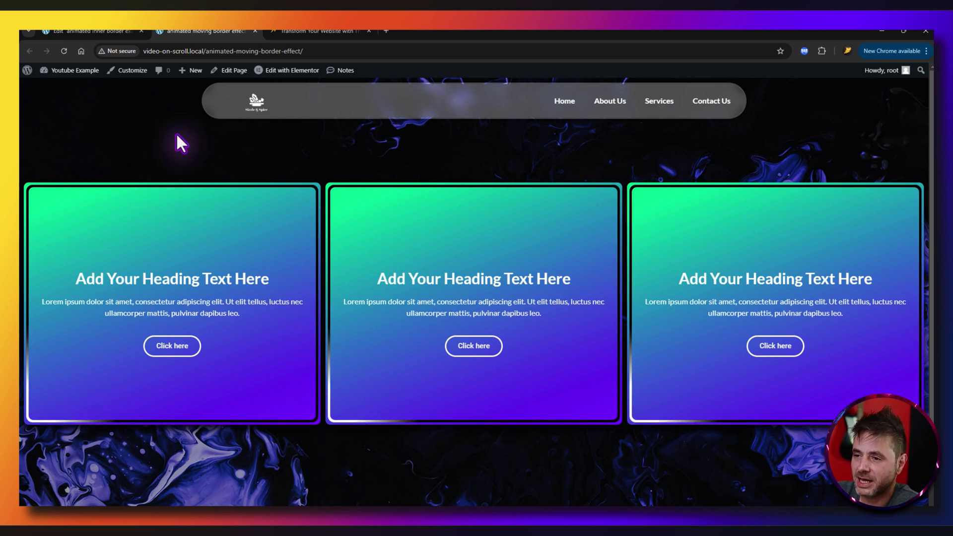
# Drop a new Container inside the Card and name it 'animated strip'
pyautogui.click(89, 32)
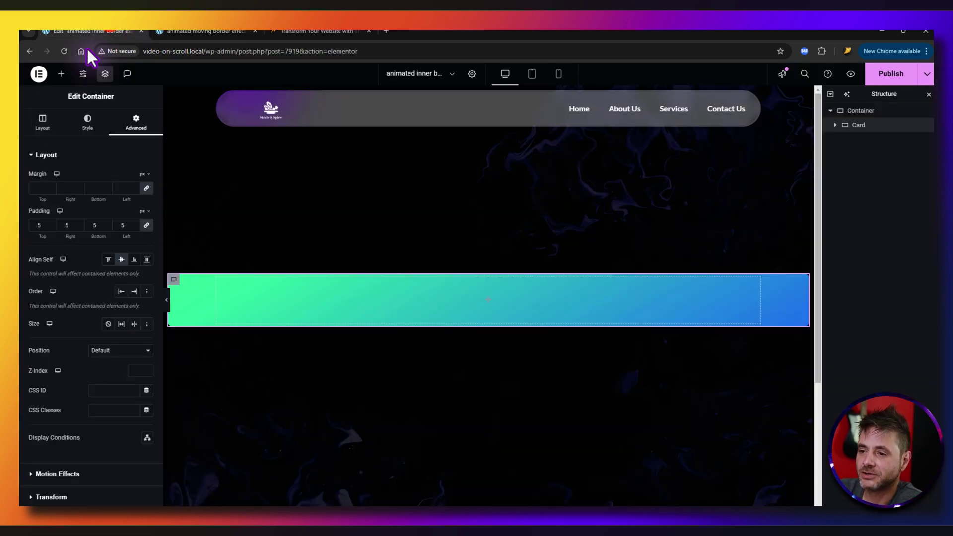
pyautogui.click(62, 74)
pyautogui.moveTo(55, 198); pyautogui.dragTo(486, 308)
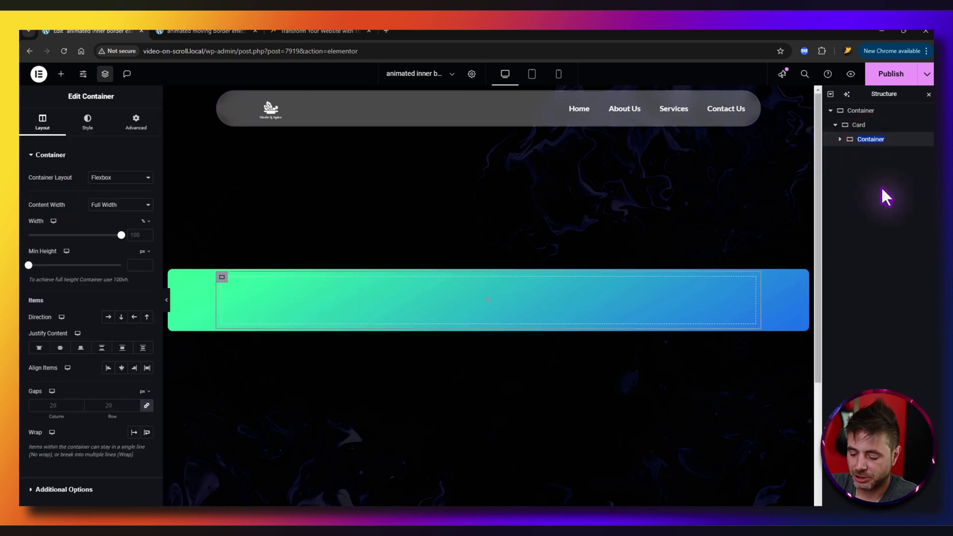
pyautogui.write('animated strip')
pyautogui.press('Return')
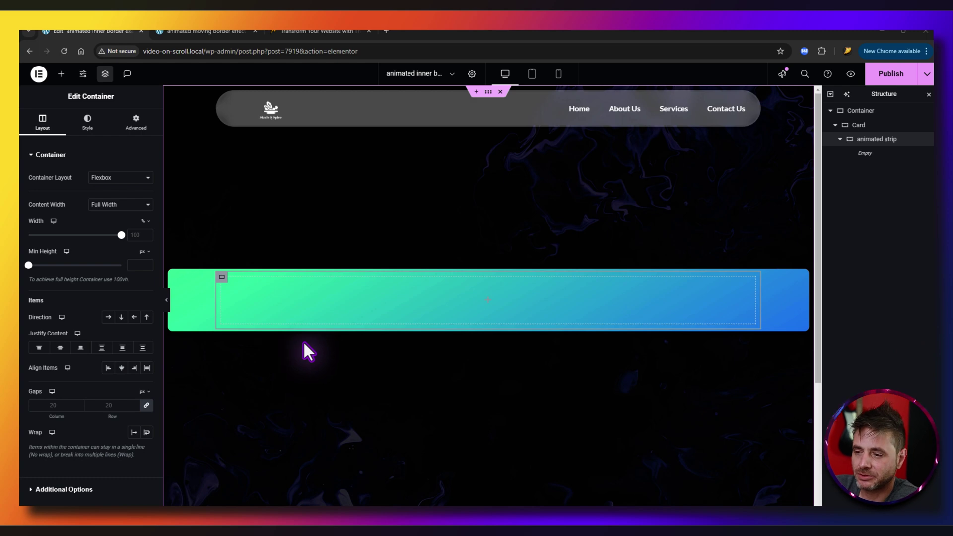
# Give the animated strip a Classic background and a 10px border radius
pyautogui.click(88, 120)
pyautogui.click(108, 198)
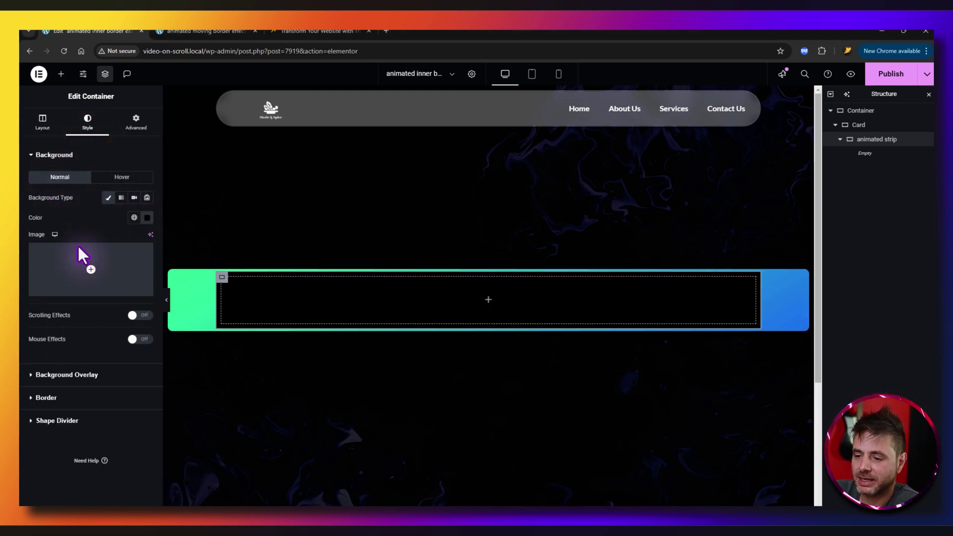
pyautogui.click(63, 396)
pyautogui.click(38, 275)
pyautogui.write('10')
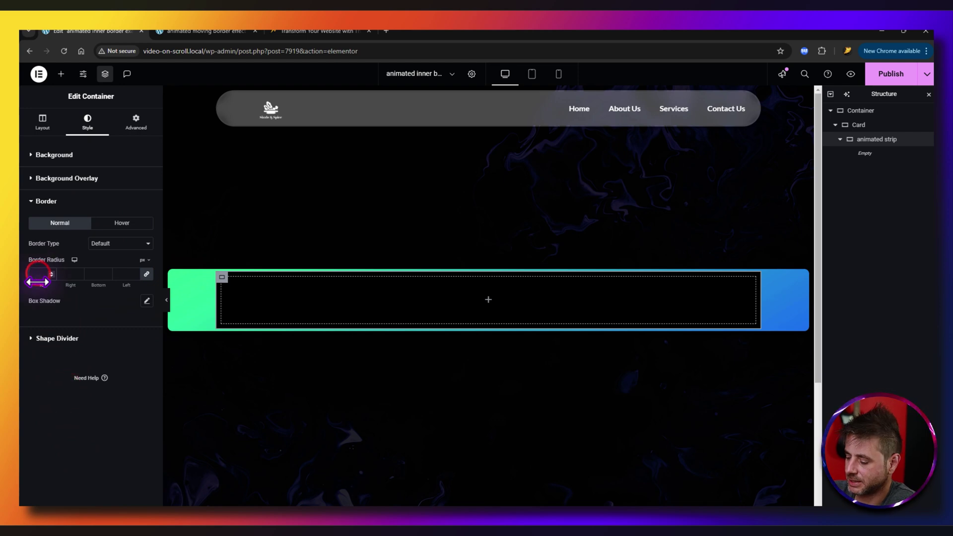
# Set the strip's padding to 5px and compare it against the live page
pyautogui.click(135, 124)
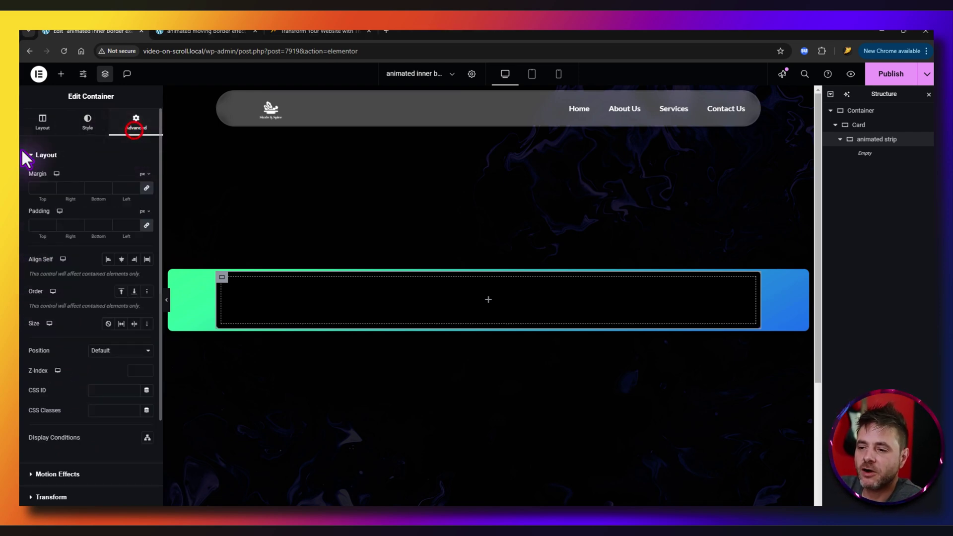
pyautogui.click(43, 225)
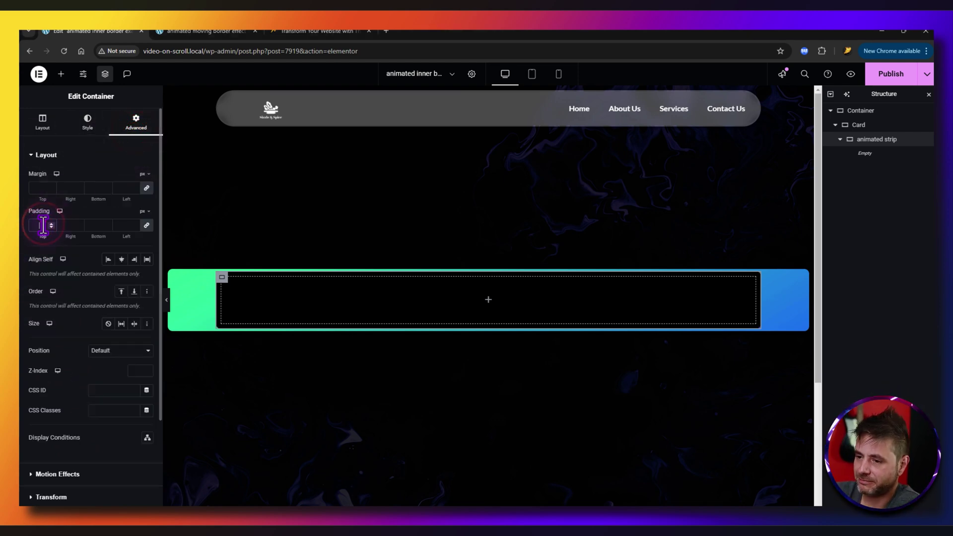
pyautogui.write('5')
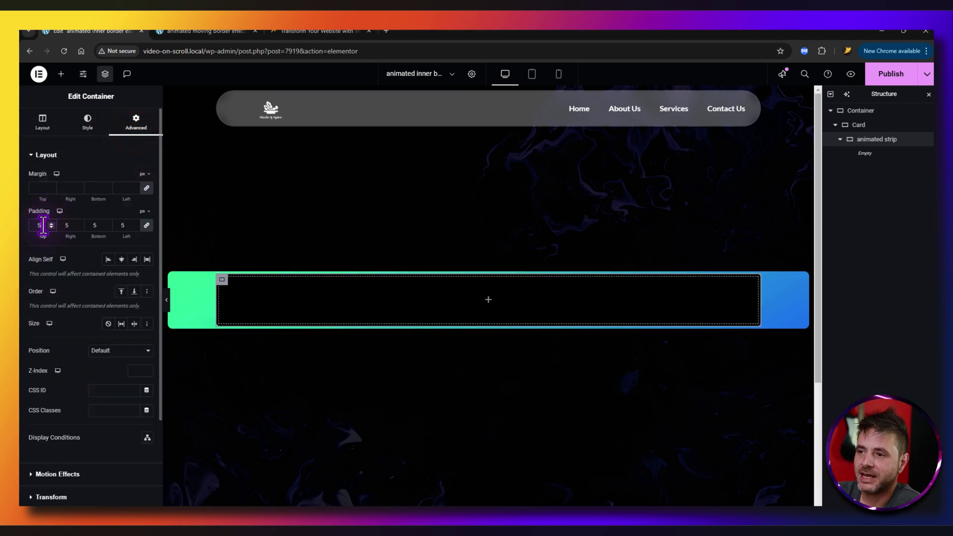
pyautogui.click(186, 32)
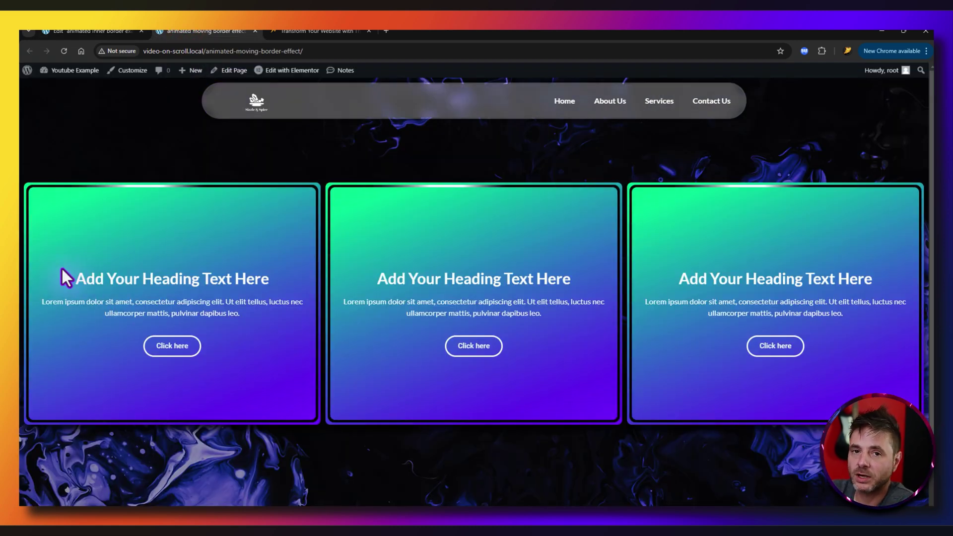
pyautogui.click(107, 32)
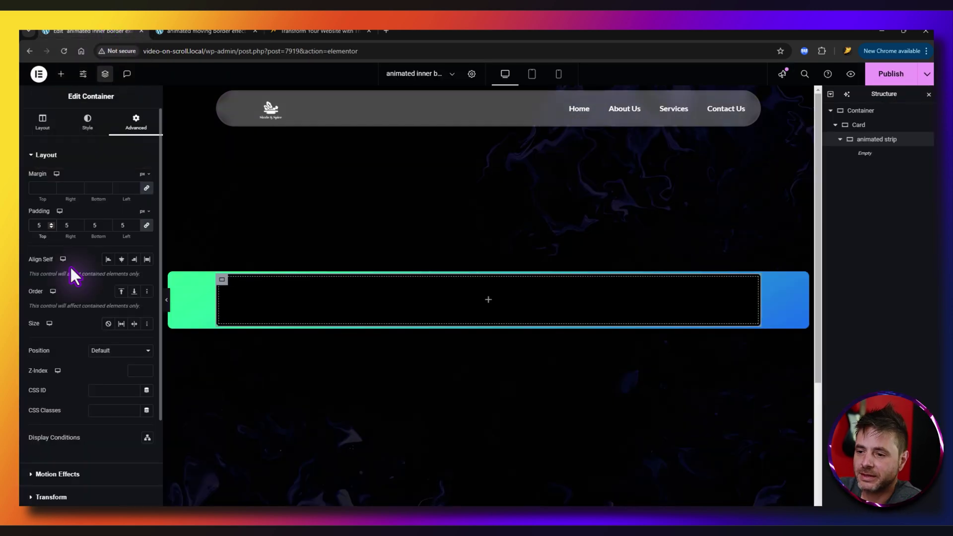
# Centre the animated strip within the Card and set its overflow to Hidden
pyautogui.click(119, 261)
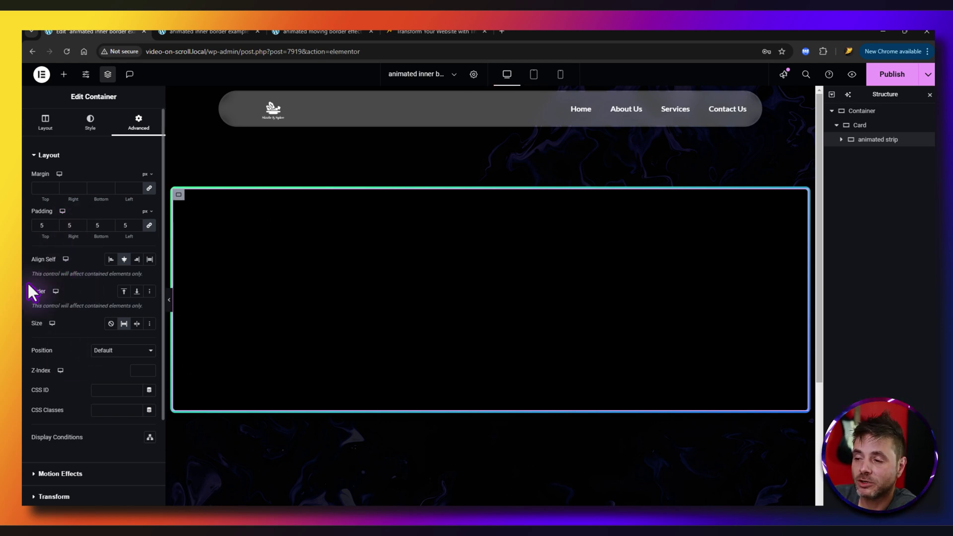
pyautogui.click(48, 124)
pyautogui.click(57, 447)
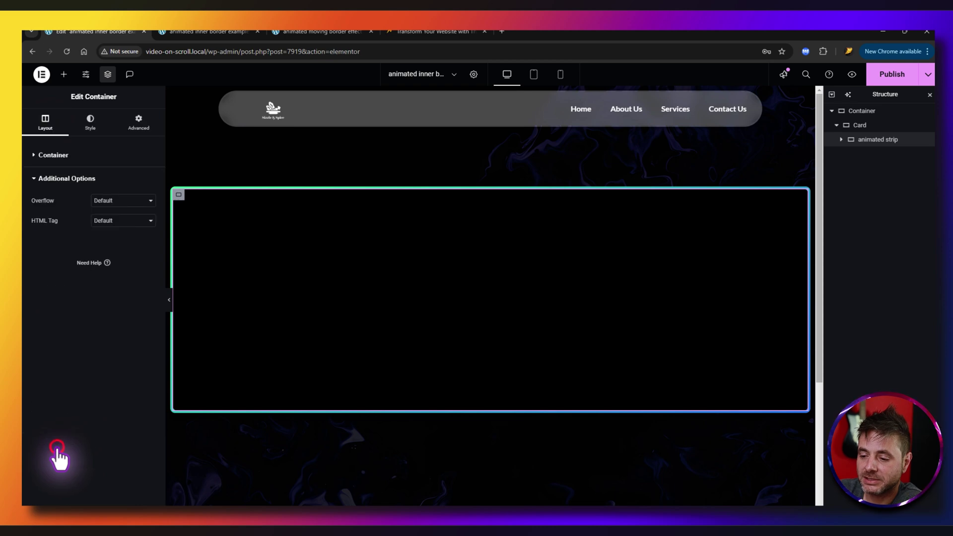
pyautogui.click(116, 201)
pyautogui.click(101, 219)
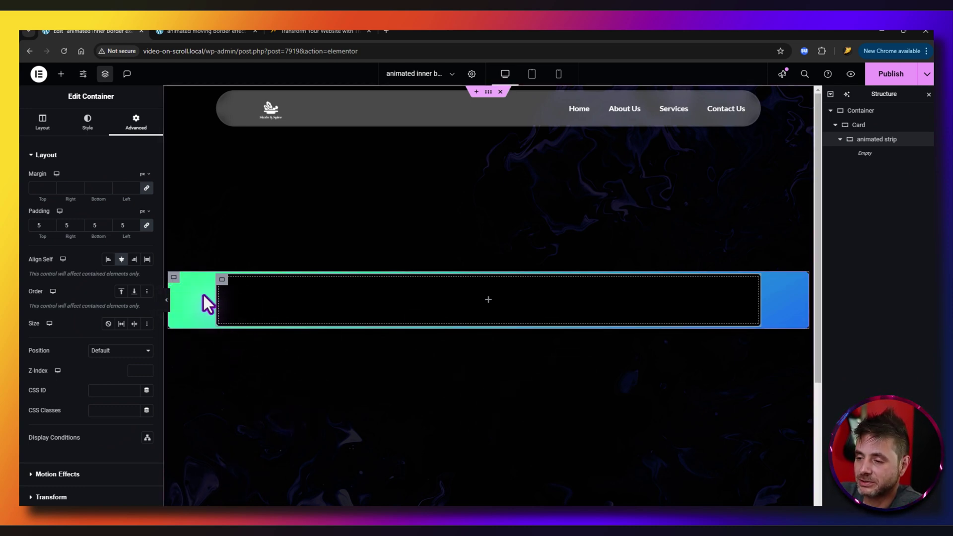
# Set the Card's content width to Full Width and bring up the widget library
pyautogui.click(858, 125)
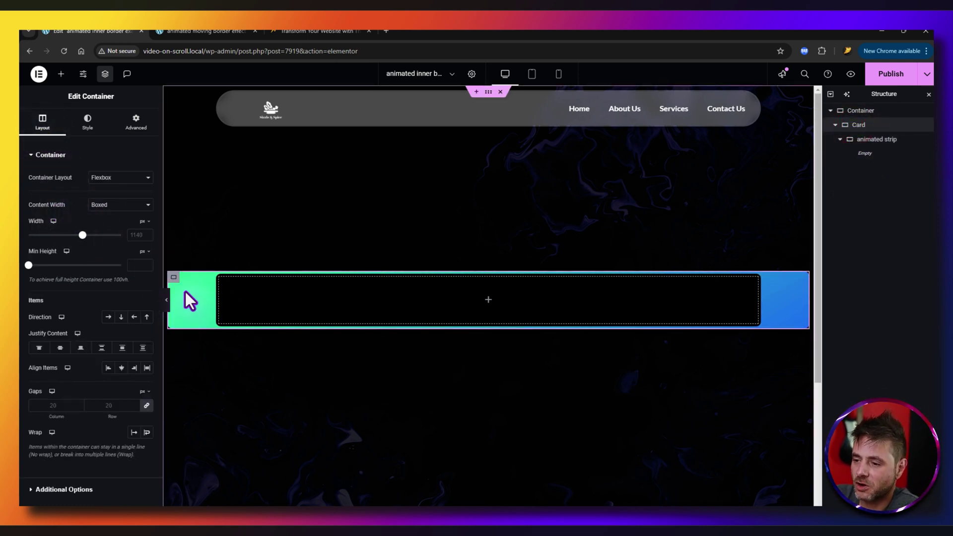
pyautogui.click(106, 213)
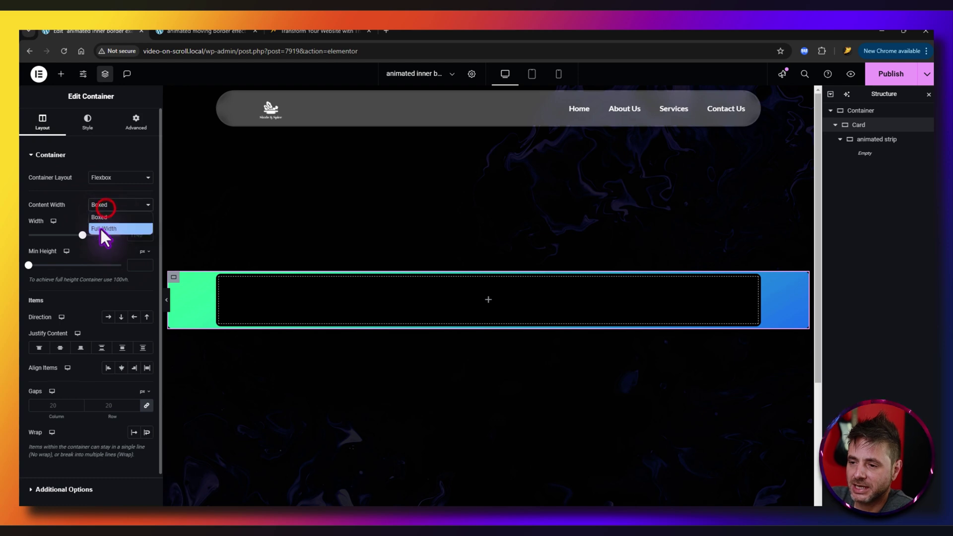
pyautogui.click(100, 227)
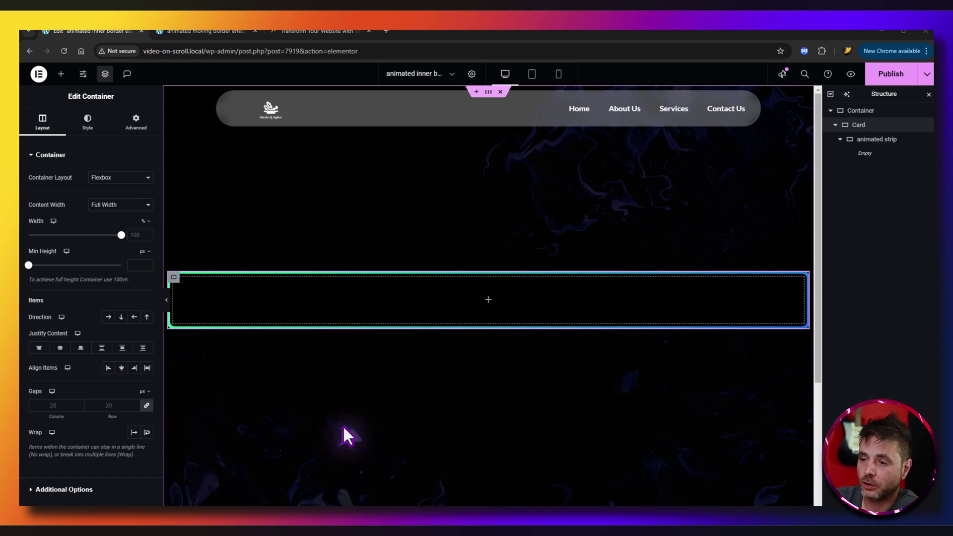
pyautogui.click(60, 74)
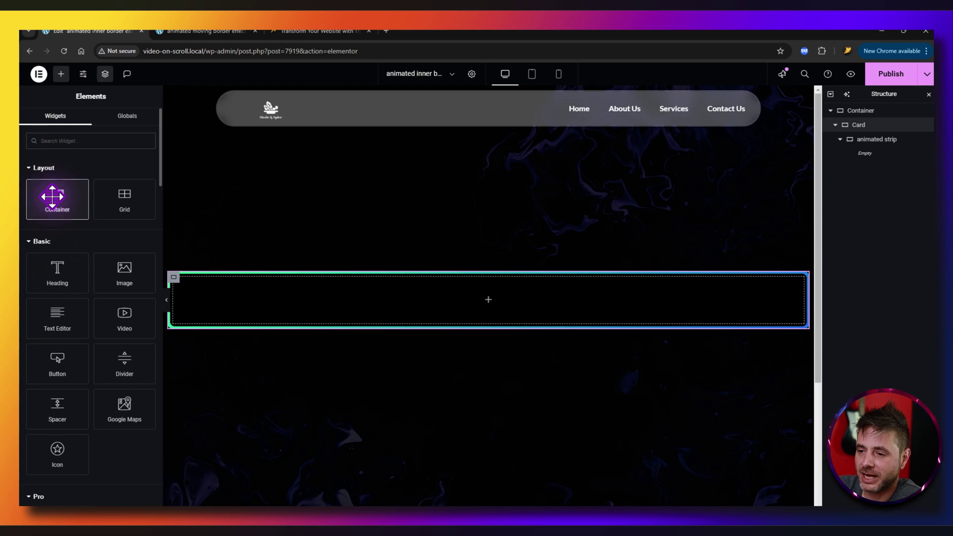
# Add an inner container to the strip, duplicate it, and rename the first copy 'Glow'
pyautogui.moveTo(54, 196); pyautogui.dragTo(378, 282)
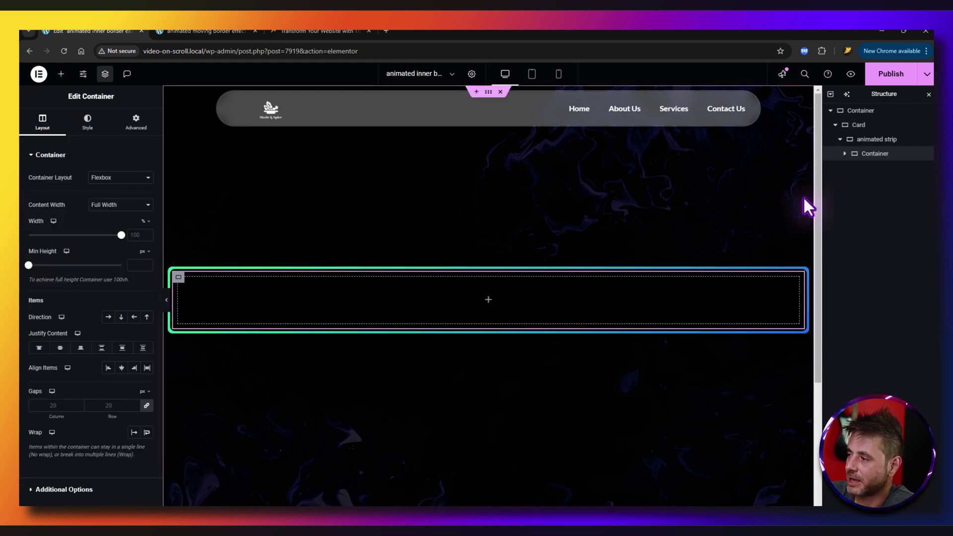
pyautogui.rightClick(872, 158)
pyautogui.click(844, 185)
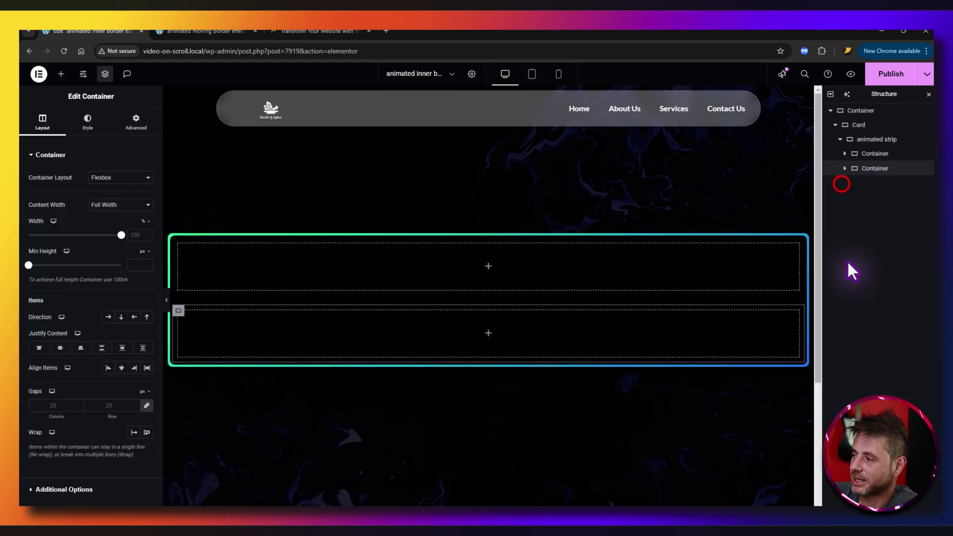
pyautogui.doubleClick(863, 155)
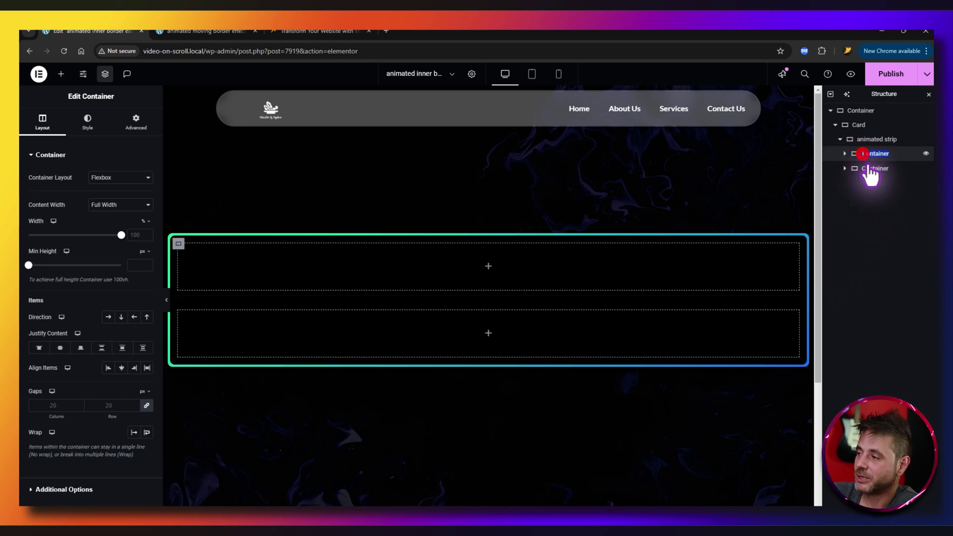
pyautogui.write('Glow')
pyautogui.click(876, 246)
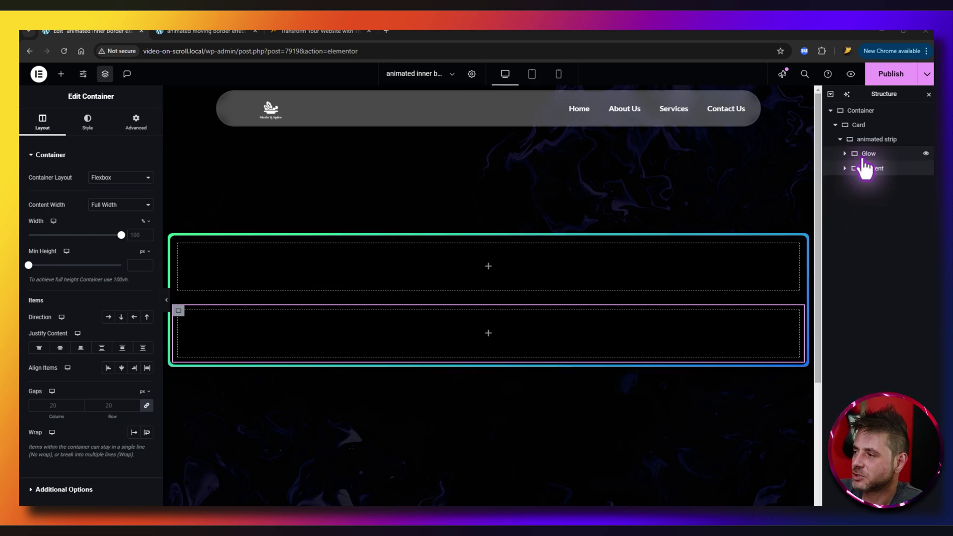
pyautogui.click(862, 155)
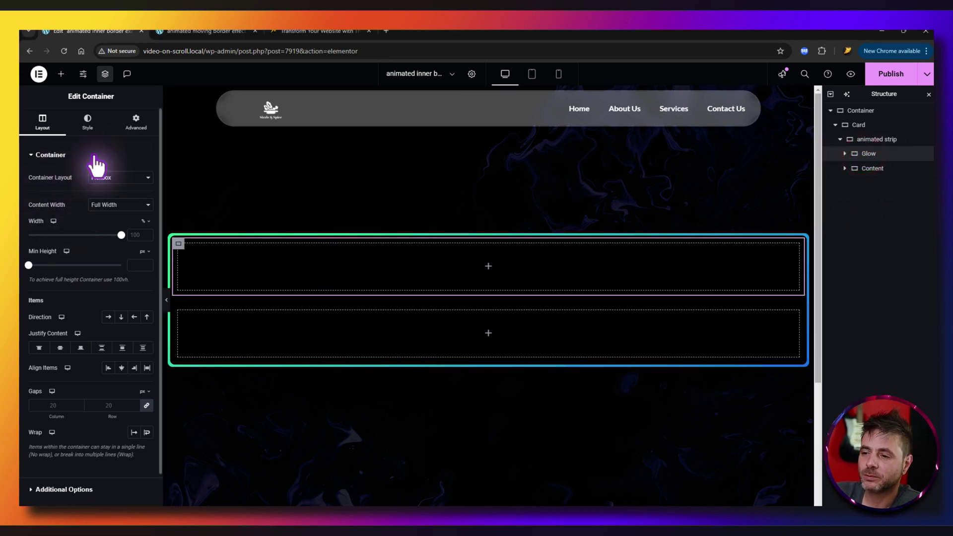
# Assign the CSS class 'gradient-border' to Glow, then select the Content container
pyautogui.click(135, 122)
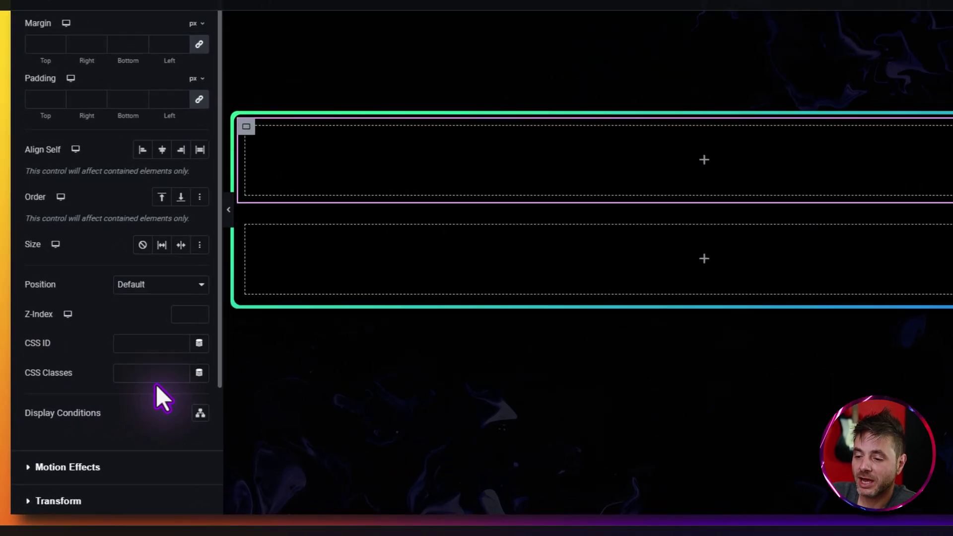
pyautogui.click(118, 411)
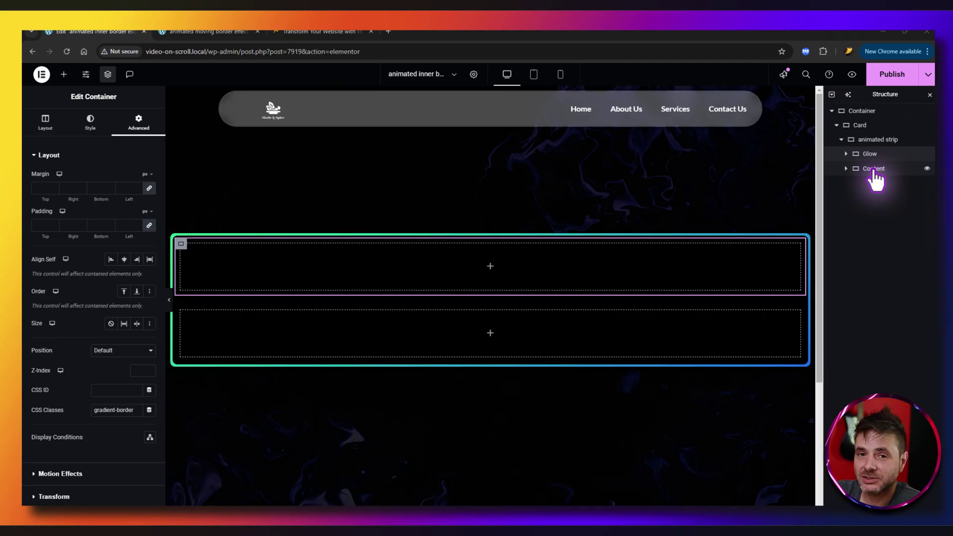
pyautogui.click(873, 170)
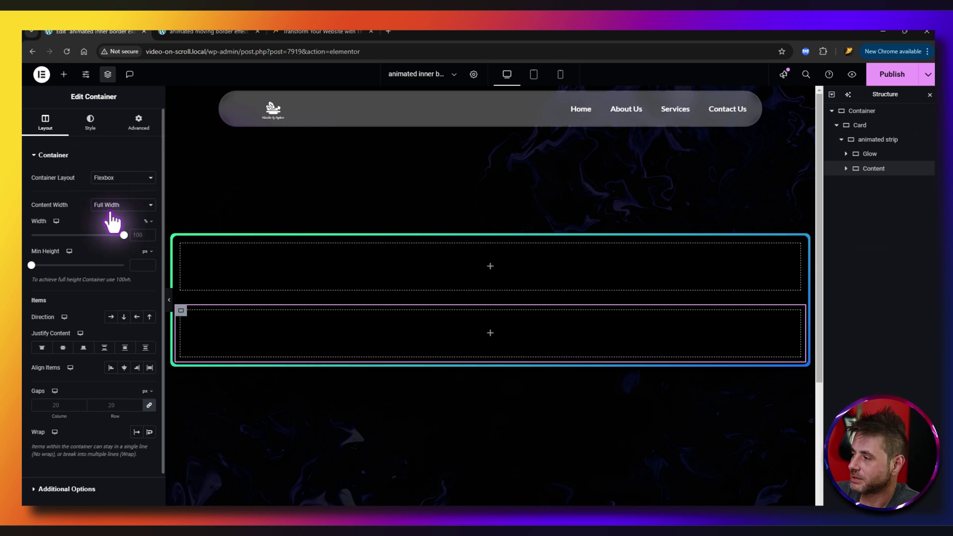
# Show the Content container's Style settings and glance at the finished cards on the live page
pyautogui.click(124, 235)
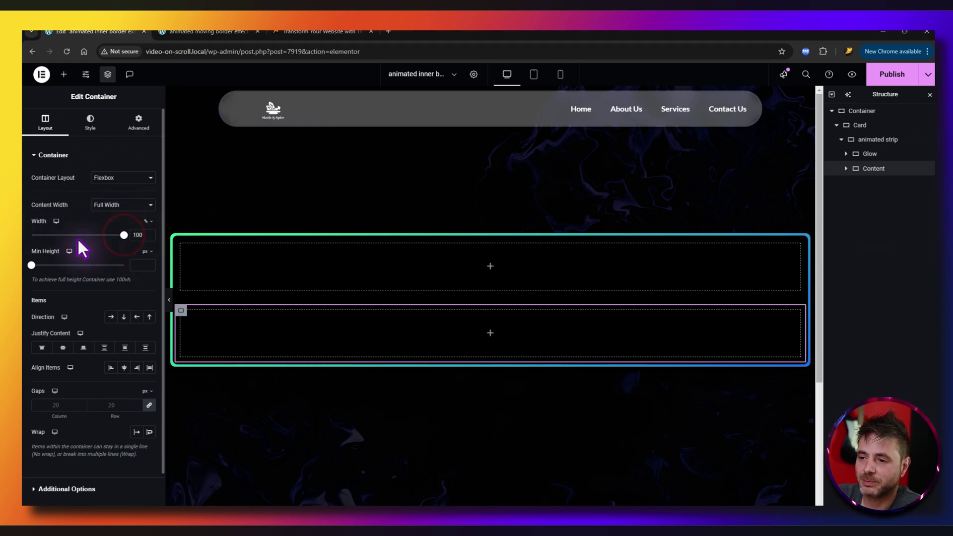
pyautogui.click(89, 121)
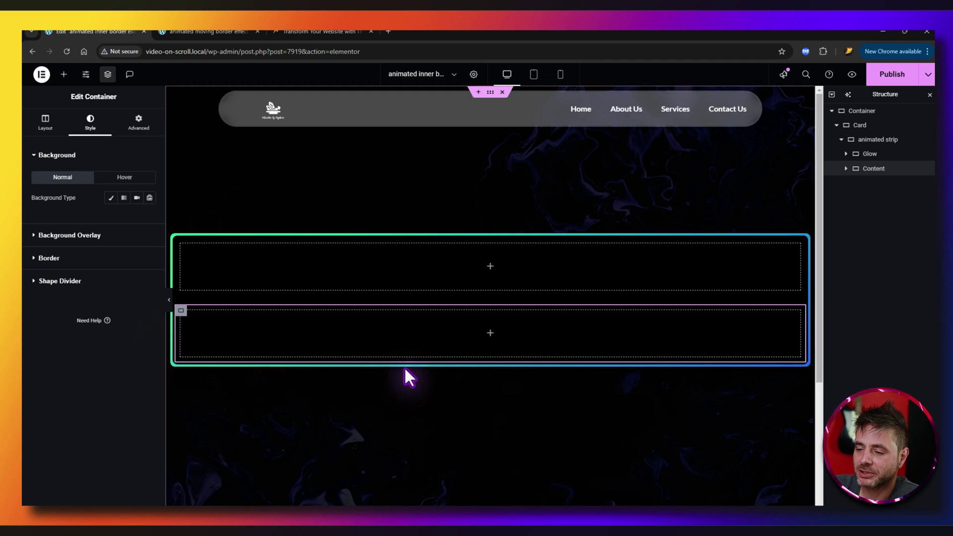
pyautogui.click(188, 33)
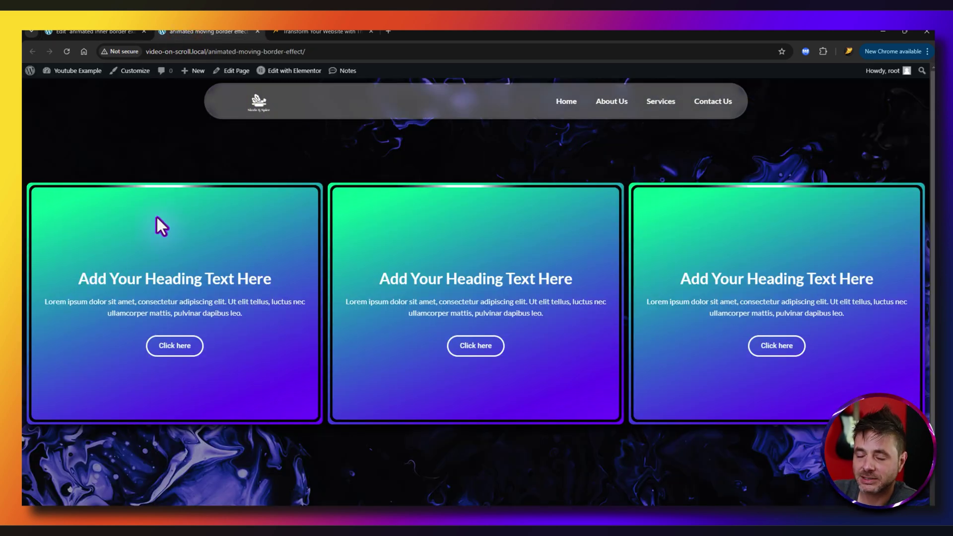
pyautogui.click(92, 32)
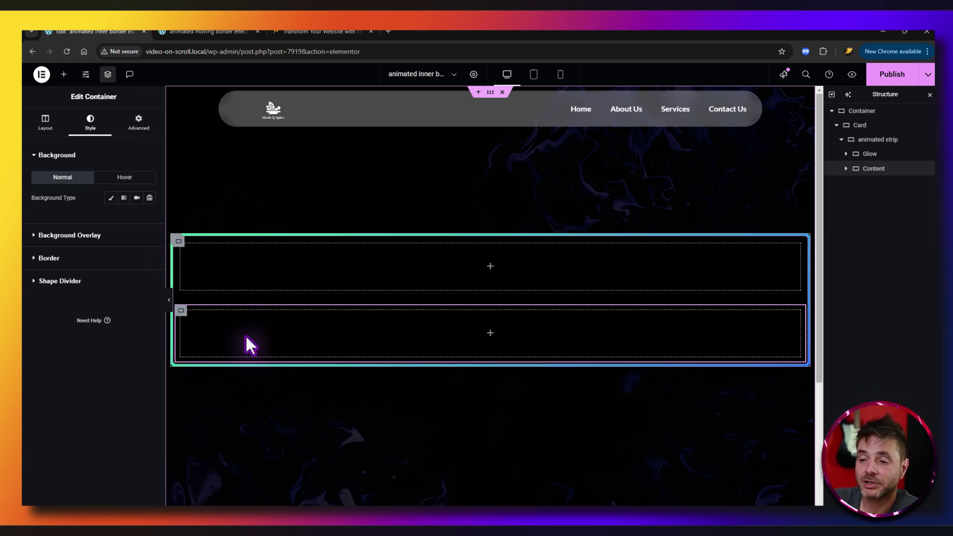
# Switch Content's background to Gradient and paste the Card's first colour, #43FFA4
pyautogui.click(863, 130)
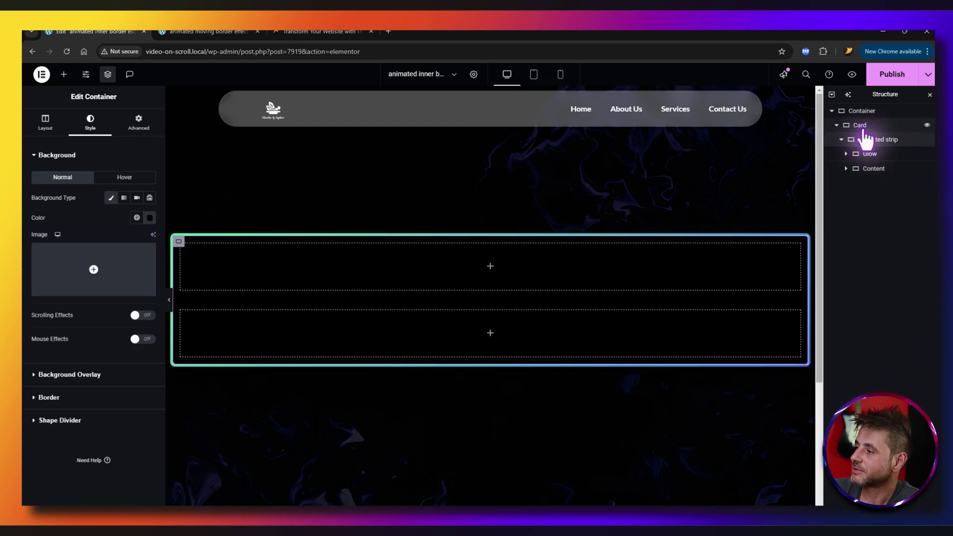
pyautogui.click(864, 134)
pyautogui.click(90, 121)
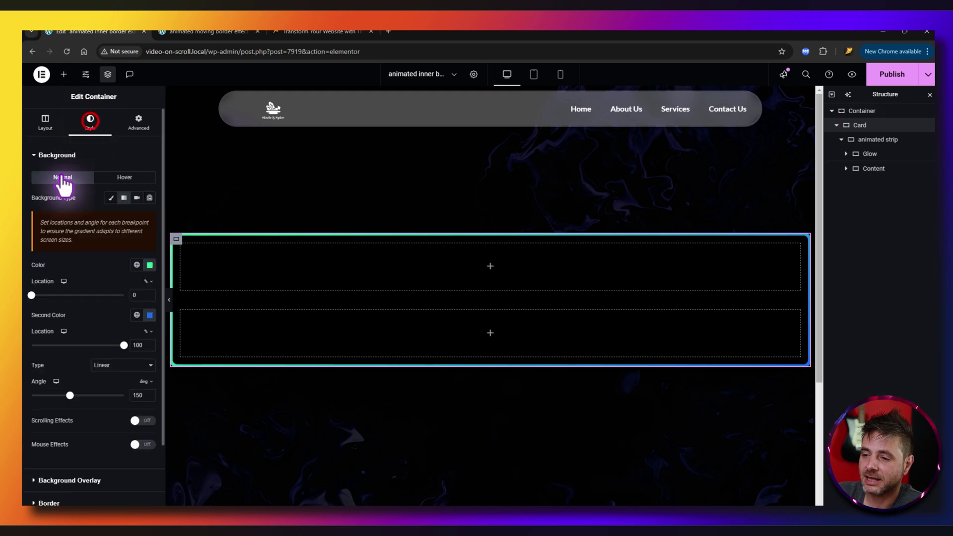
pyautogui.click(149, 264)
pyautogui.hotkey('ctrl', 'c')
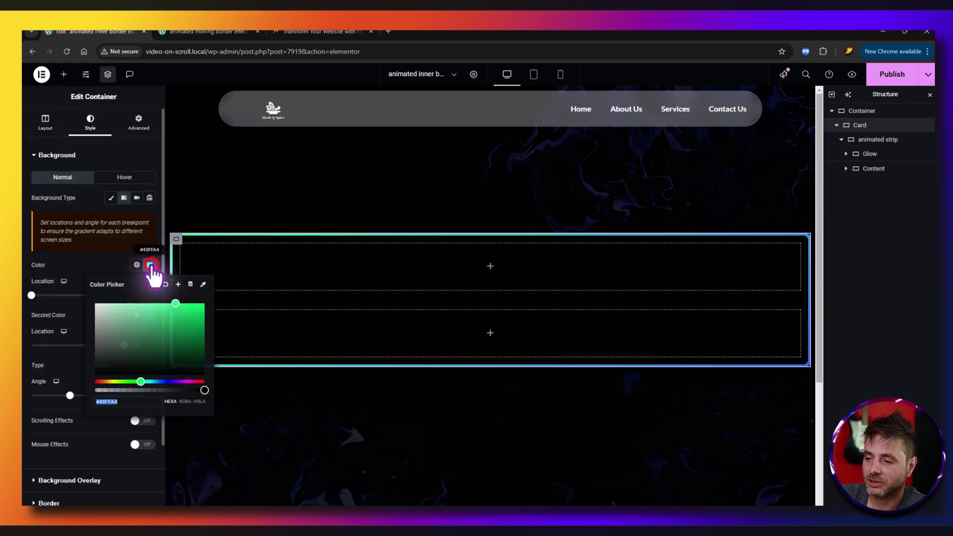
pyautogui.click(872, 169)
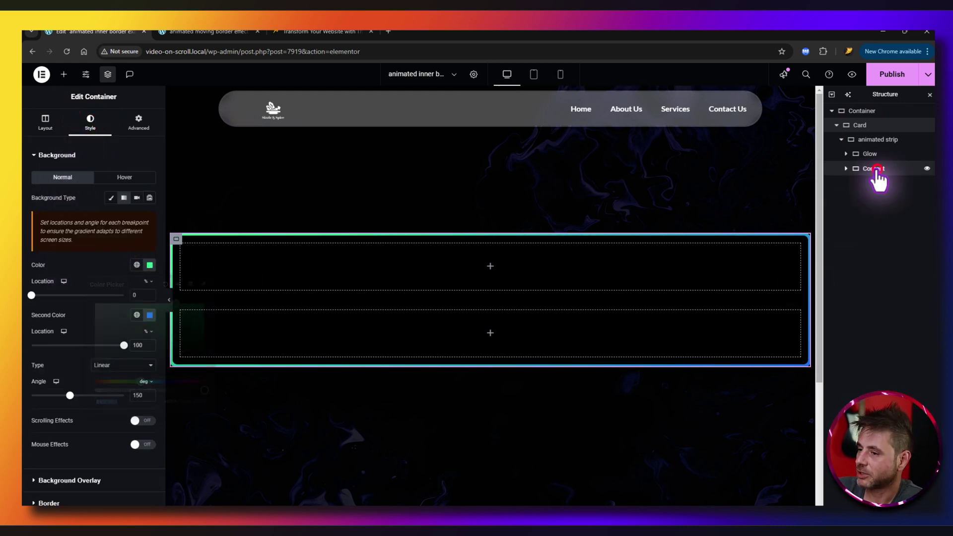
pyautogui.click(123, 198)
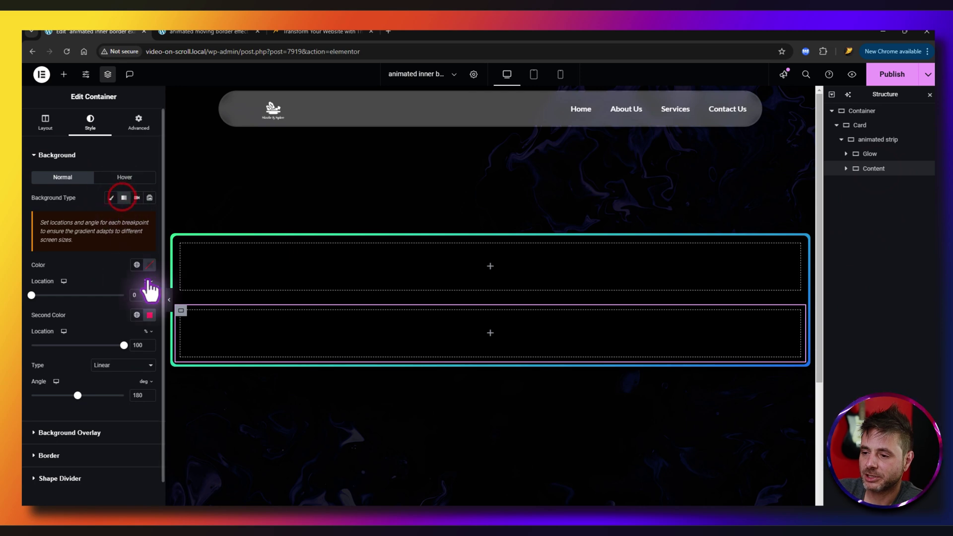
pyautogui.click(148, 265)
pyautogui.hotkey('ctrl', 'v')
pyautogui.click(109, 259)
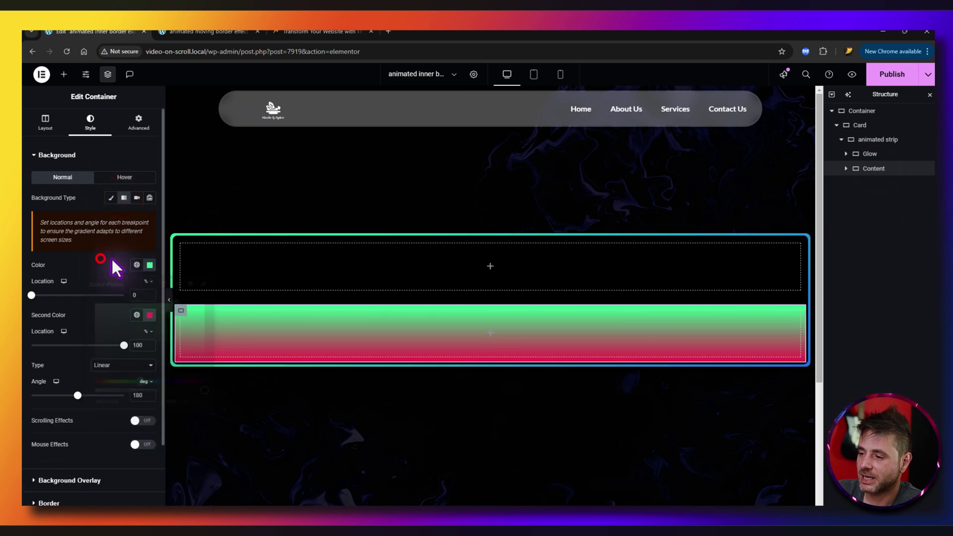
# Give Content's gradient the Card's second colour, #2981F2
pyautogui.click(862, 126)
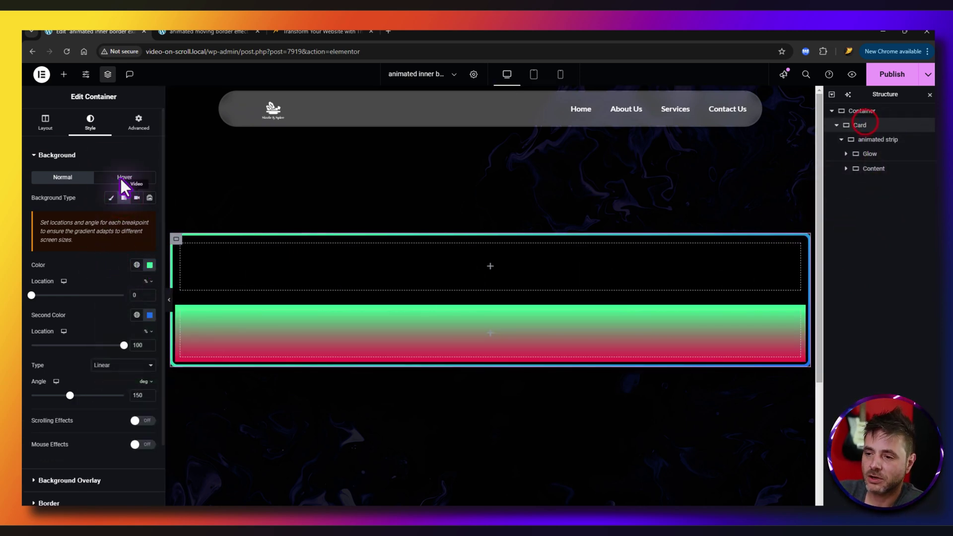
pyautogui.click(149, 315)
pyautogui.hotkey('ctrl', 'c')
pyautogui.click(871, 169)
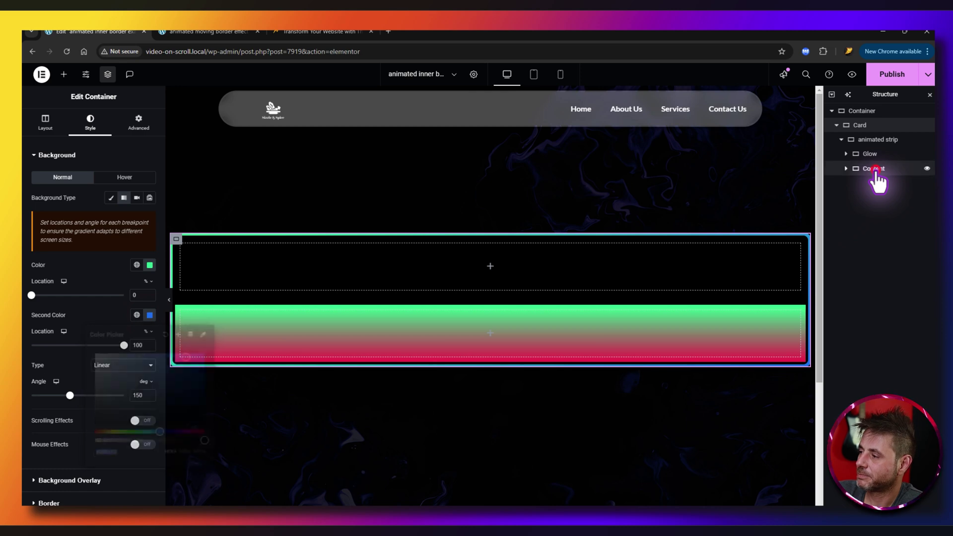
pyautogui.click(150, 315)
pyautogui.hotkey('ctrl', 'v')
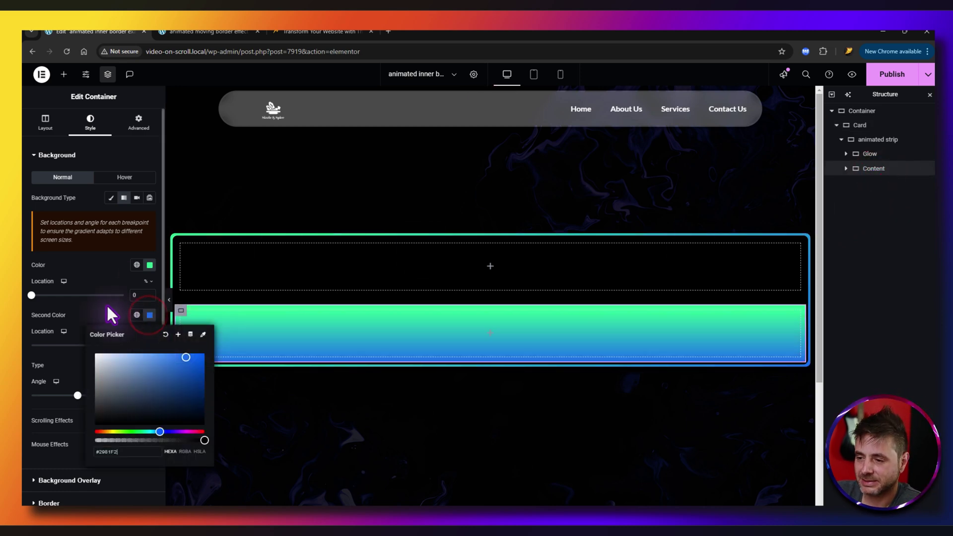
pyautogui.click(105, 305)
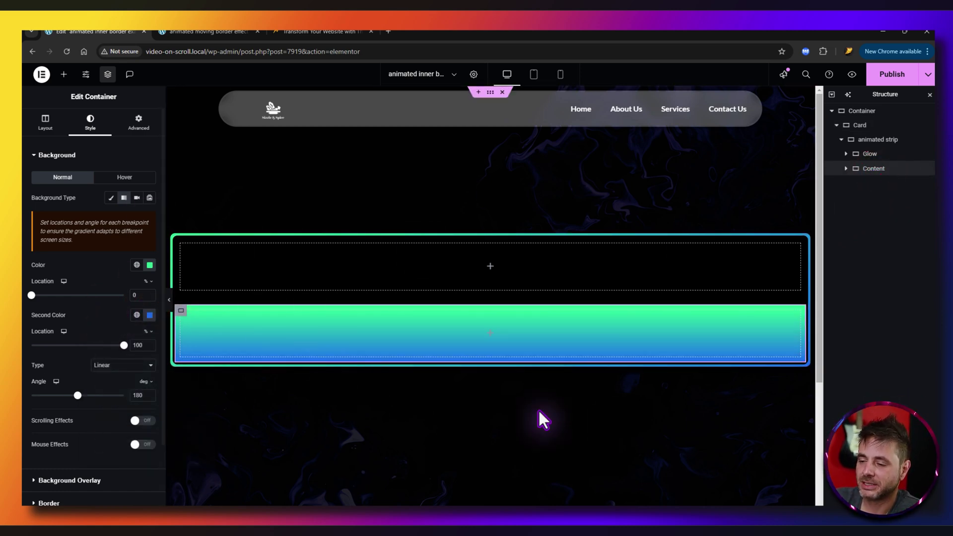
# Set Content's gradient angle to 150°, matching the Card
pyautogui.click(860, 125)
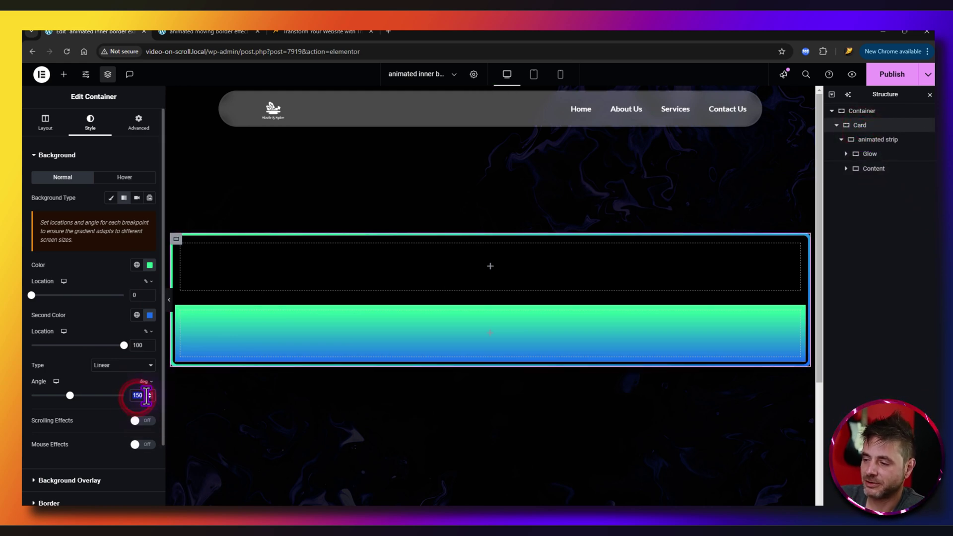
pyautogui.click(871, 169)
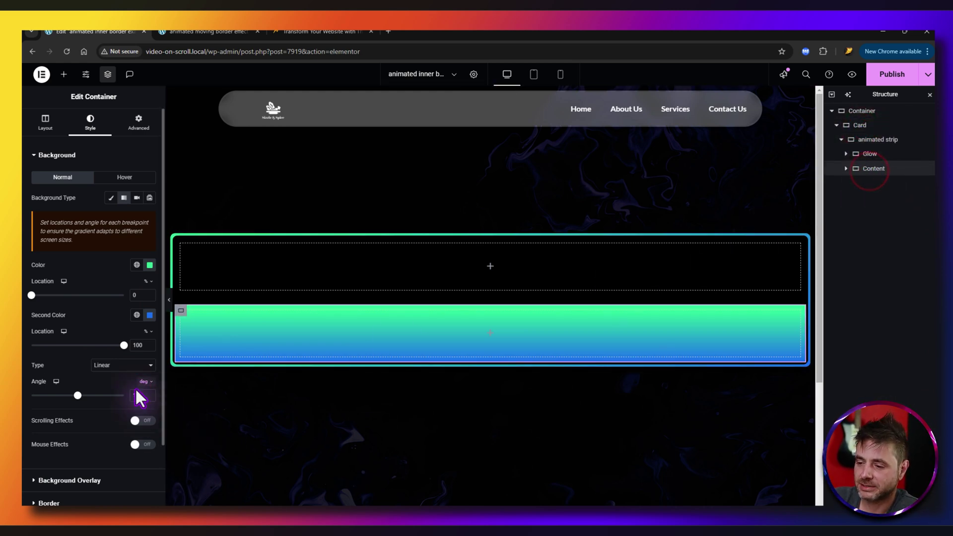
pyautogui.write('150')
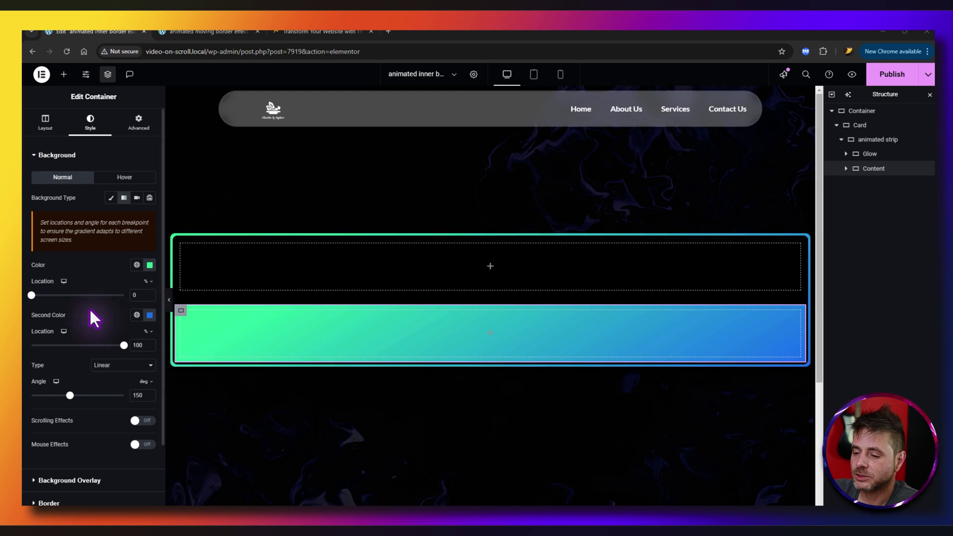
pyautogui.click(144, 127)
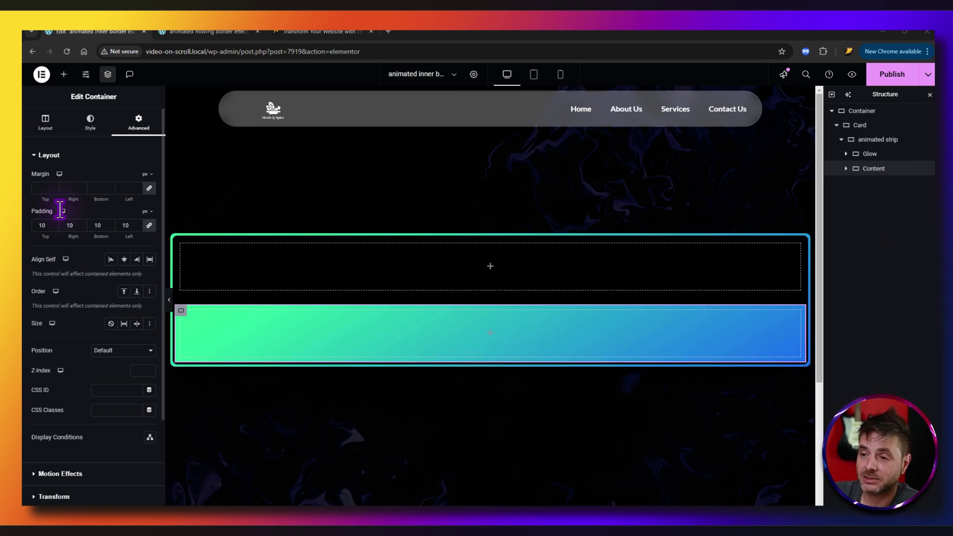
# Add a Heading, a Text Editor paragraph and a Button into the Content container
pyautogui.click(63, 74)
pyautogui.moveTo(53, 267); pyautogui.dragTo(463, 326)
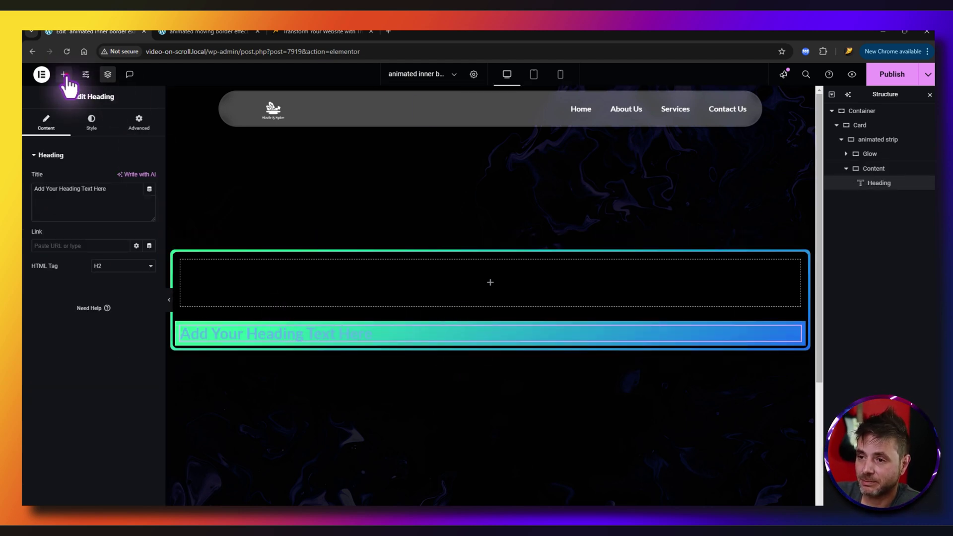
pyautogui.click(63, 74)
pyautogui.moveTo(52, 318); pyautogui.dragTo(299, 333)
pyautogui.click(63, 73)
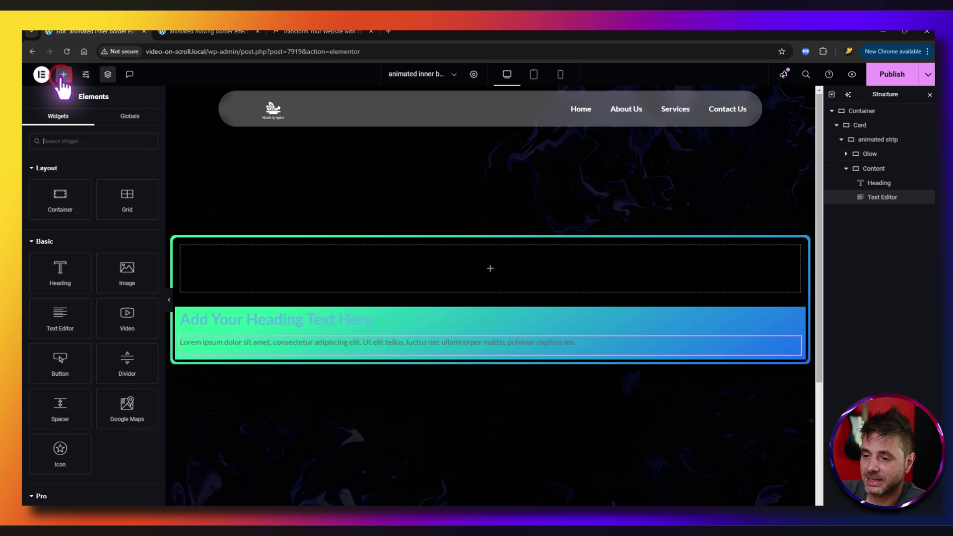
pyautogui.moveTo(60, 370); pyautogui.dragTo(308, 347)
# Centre the heading and make its text white
pyautogui.click(325, 308)
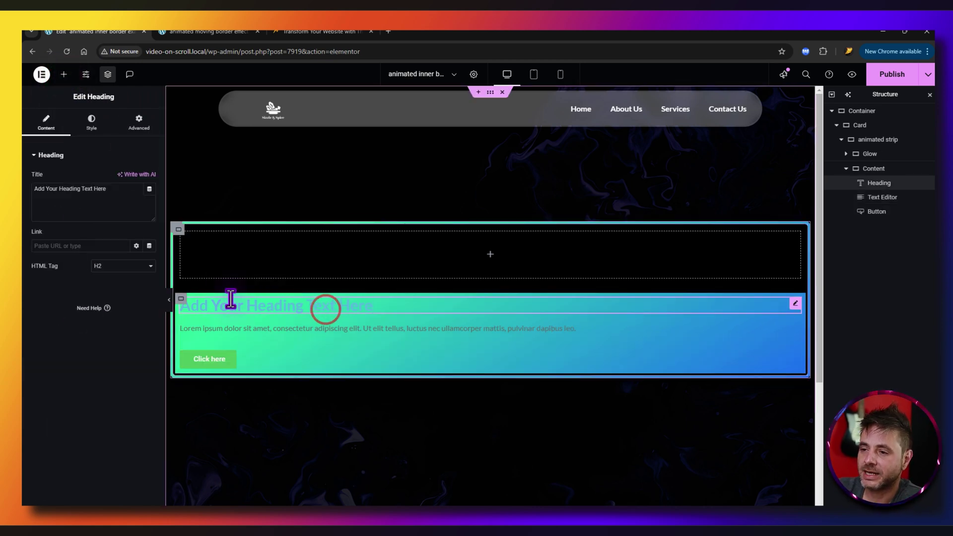
pyautogui.click(93, 122)
pyautogui.click(122, 178)
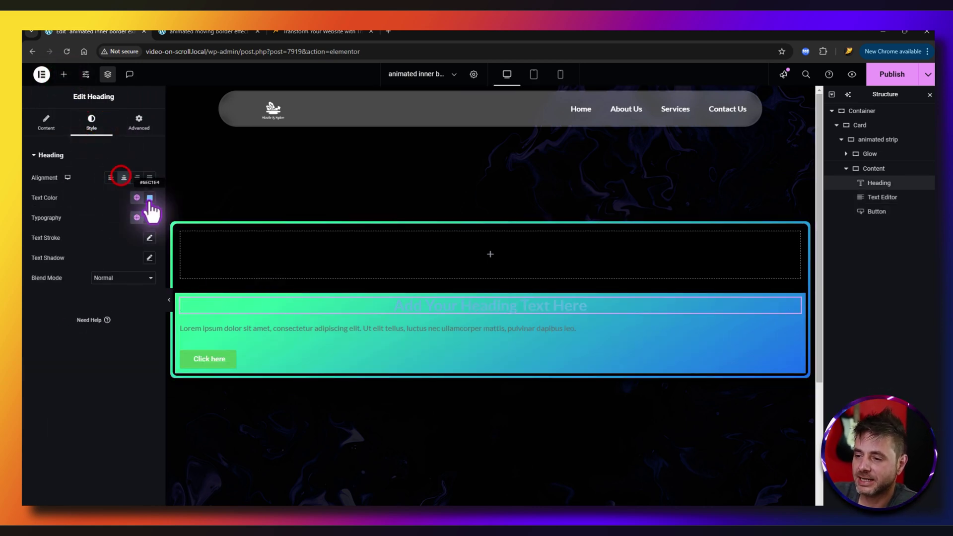
pyautogui.click(150, 198)
pyautogui.moveTo(144, 261); pyautogui.dragTo(81, 241)
pyautogui.click(81, 241)
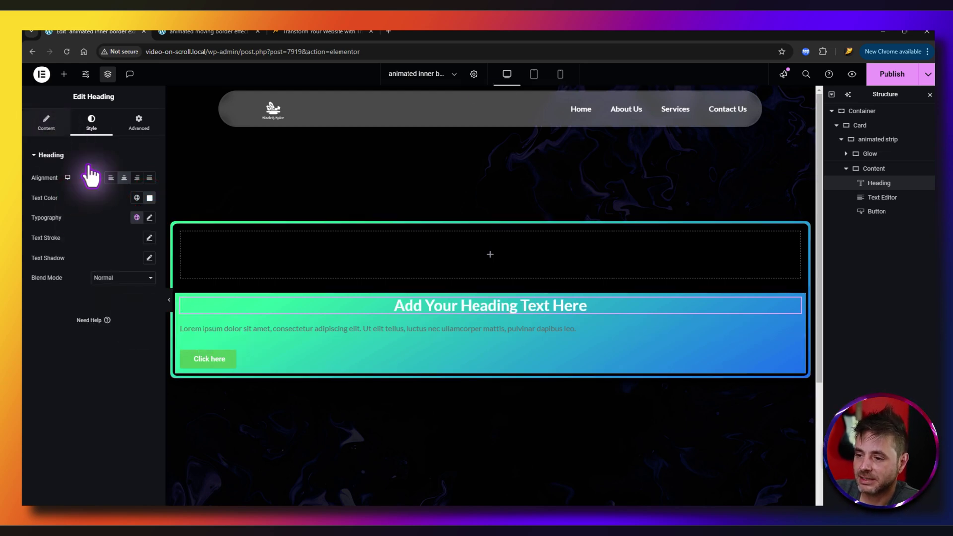
# Centre the paragraph text and colour it white
pyautogui.click(303, 328)
pyautogui.click(91, 120)
pyautogui.click(123, 178)
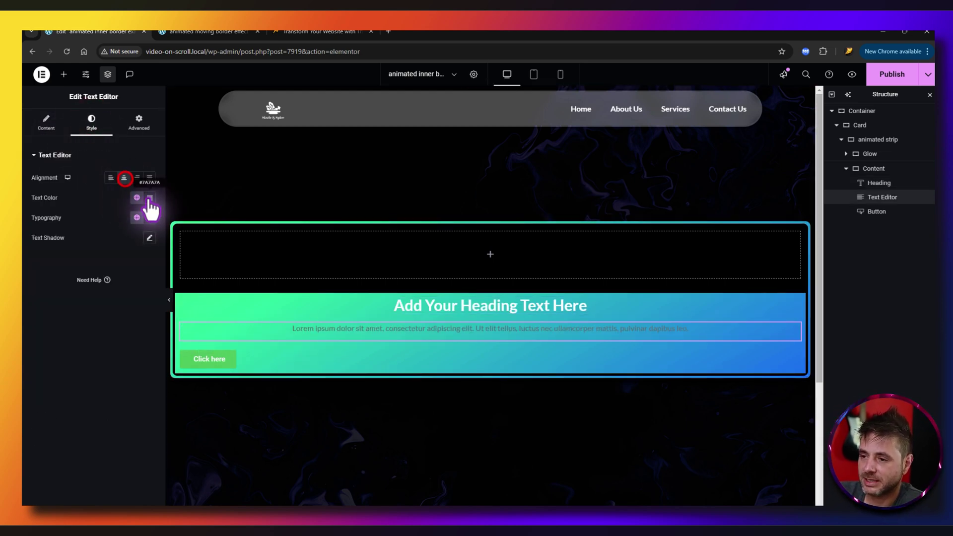
pyautogui.click(149, 197)
pyautogui.moveTo(149, 284); pyautogui.dragTo(82, 203)
pyautogui.click(88, 178)
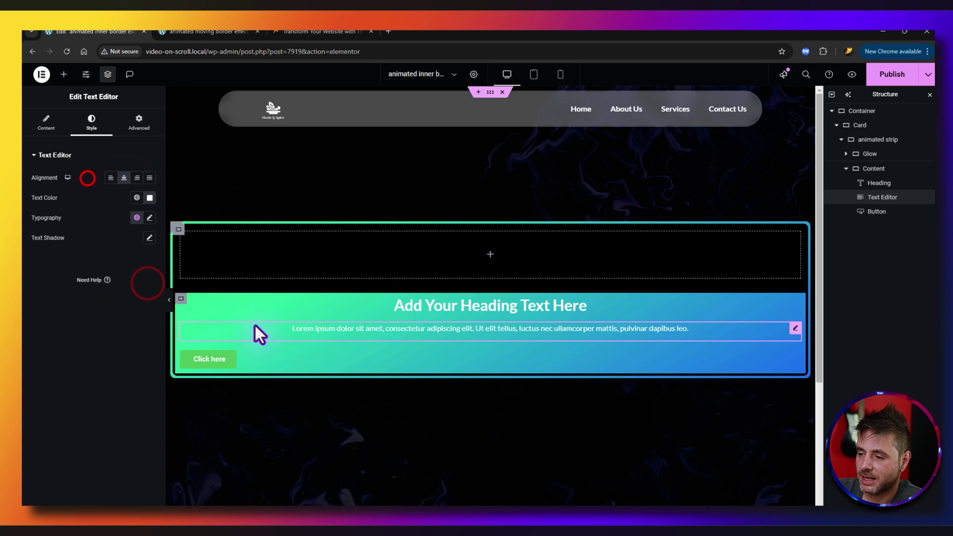
pyautogui.click(251, 354)
# Centre the Click here button with a fully transparent background and a solid border
pyautogui.click(93, 121)
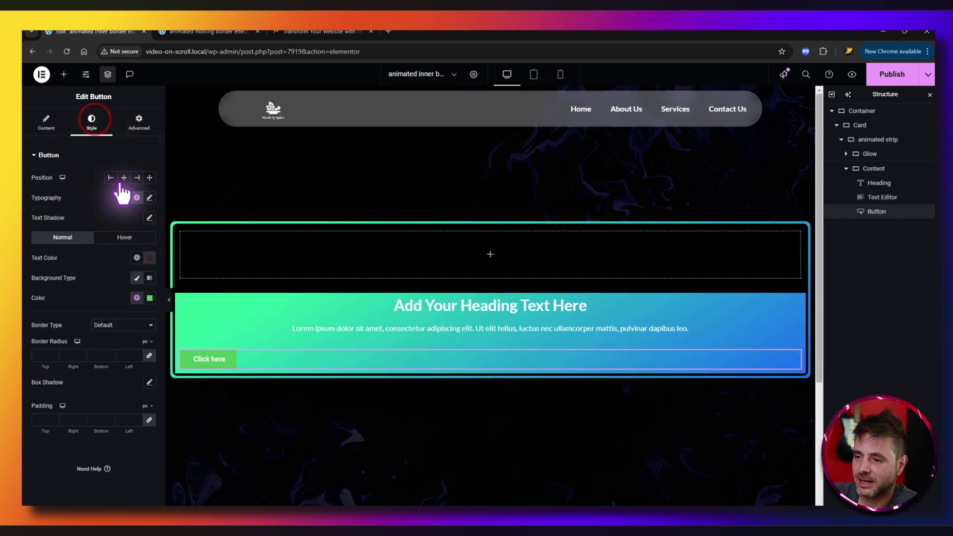
pyautogui.click(124, 179)
pyautogui.click(150, 258)
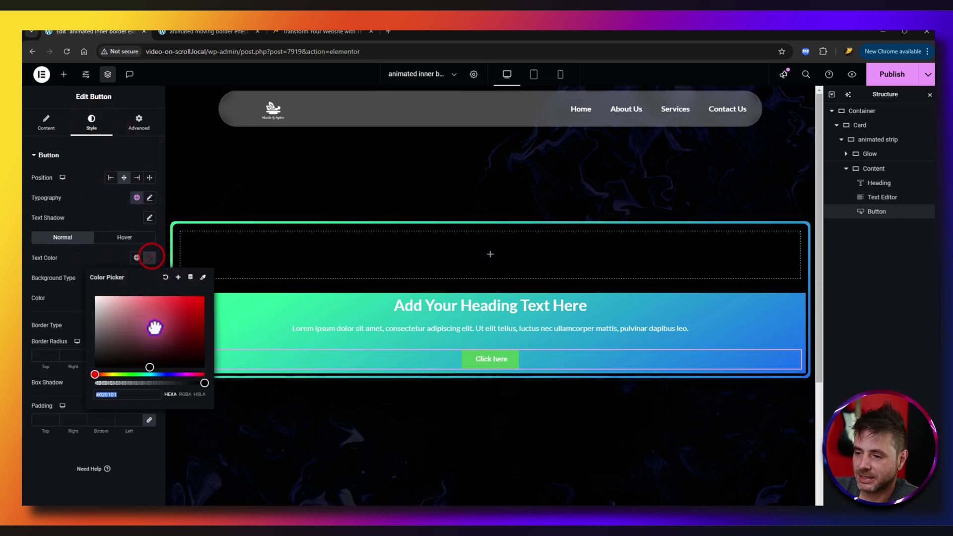
pyautogui.click(93, 254)
pyautogui.click(150, 298)
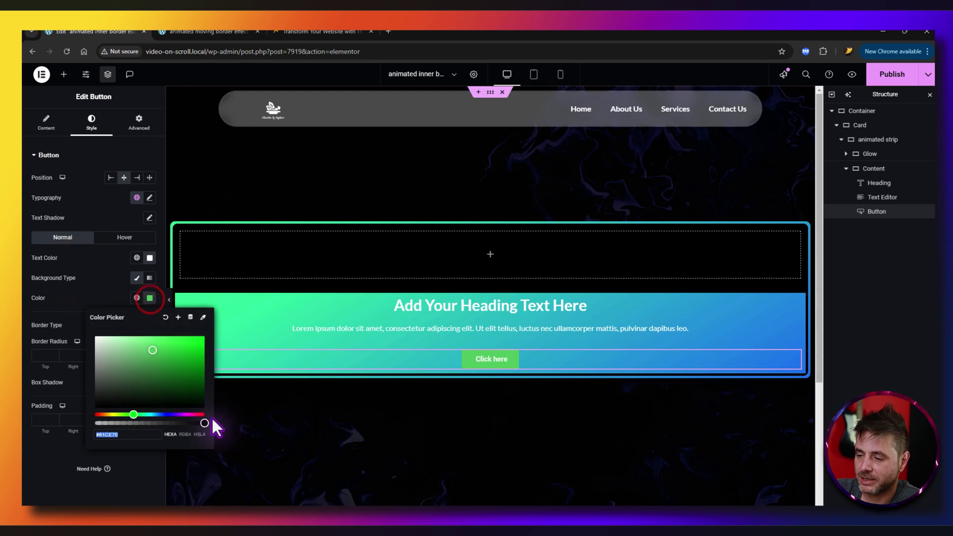
pyautogui.moveTo(190, 422); pyautogui.dragTo(95, 422)
pyautogui.click(96, 253)
pyautogui.click(104, 325)
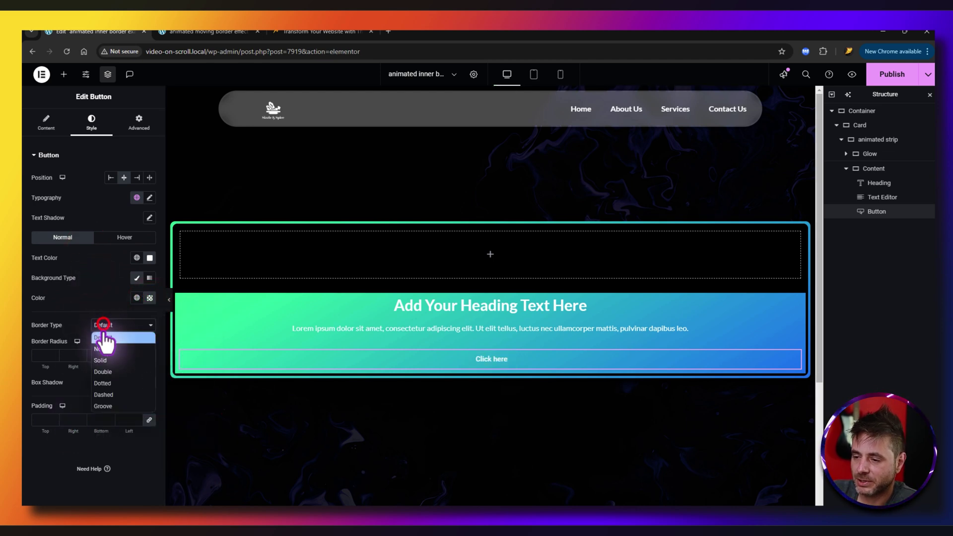
pyautogui.click(102, 361)
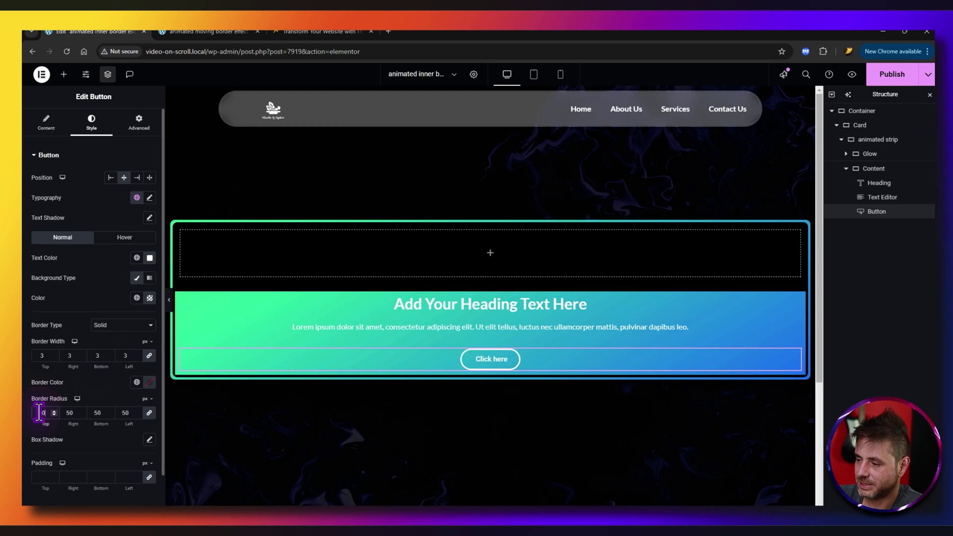
# Give the button's hover state dark text, a white background and a light border
pyautogui.click(118, 238)
pyautogui.click(149, 259)
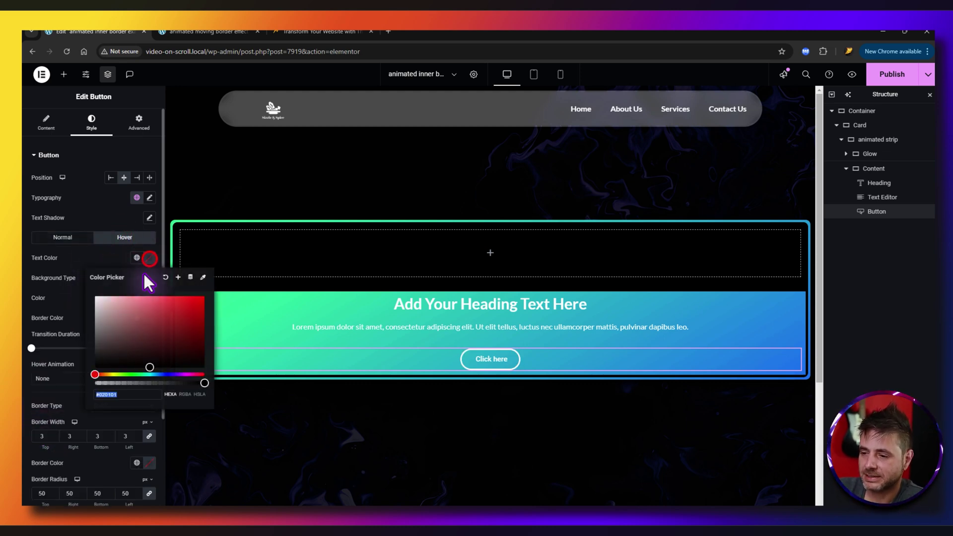
pyautogui.click(68, 265)
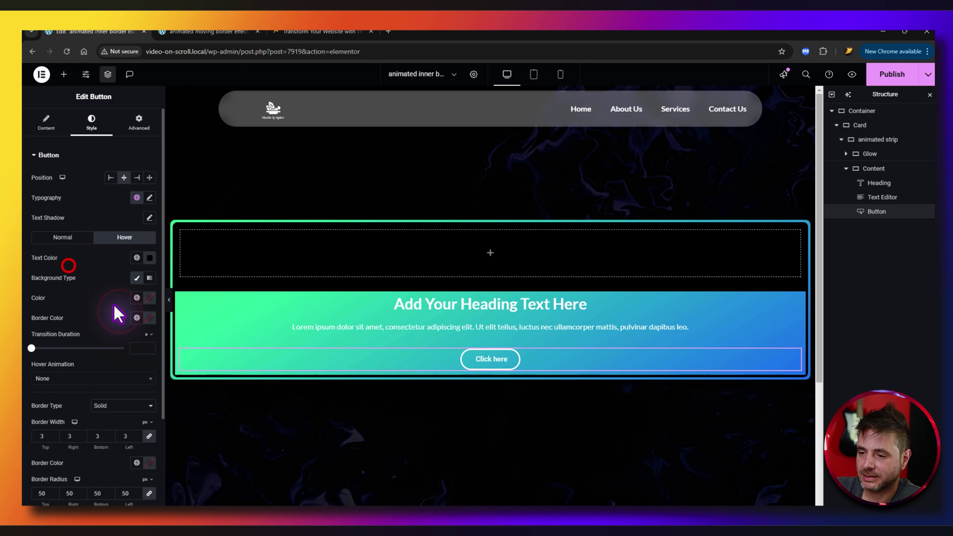
pyautogui.click(150, 298)
pyautogui.click(77, 290)
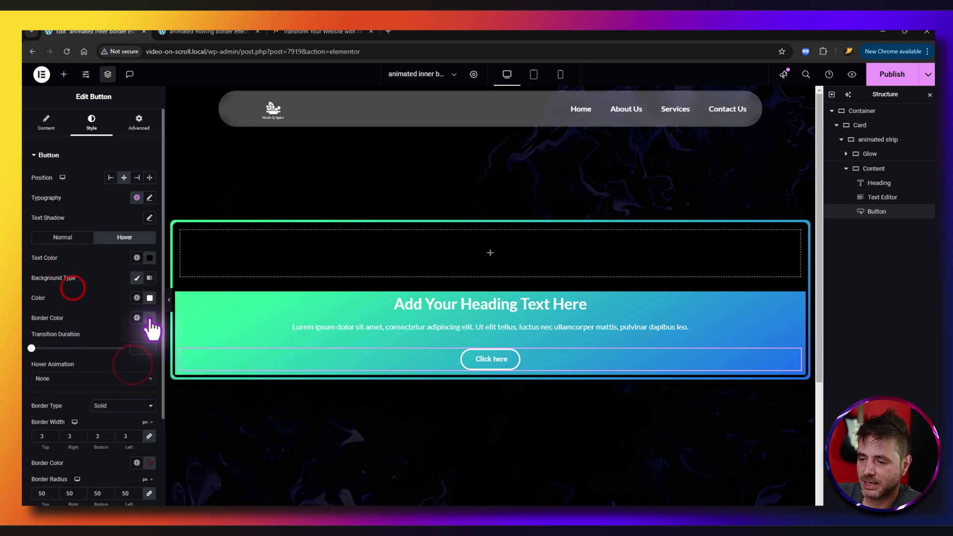
pyautogui.click(148, 318)
pyautogui.click(140, 358)
pyautogui.click(70, 300)
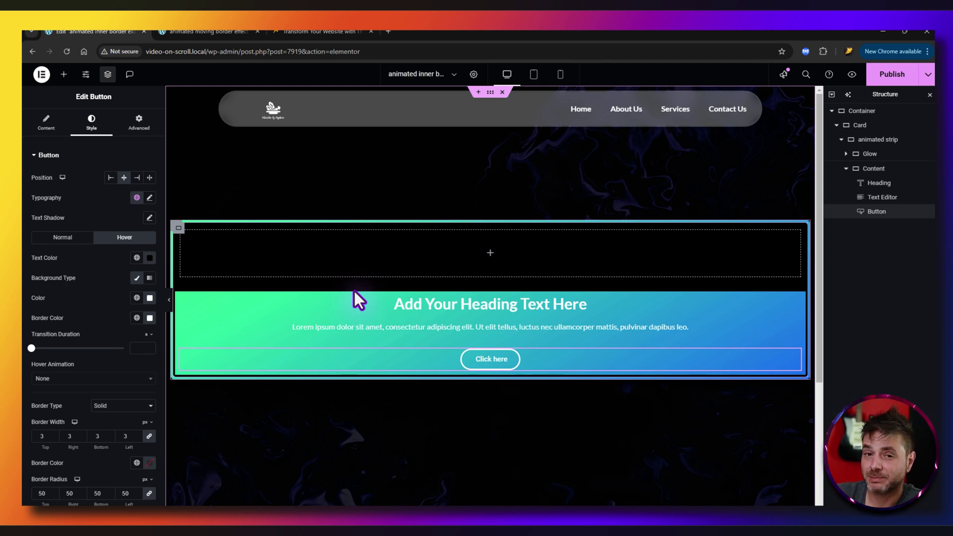
# Add a Spacer above the heading and place a duplicate of it below the button
pyautogui.click(64, 74)
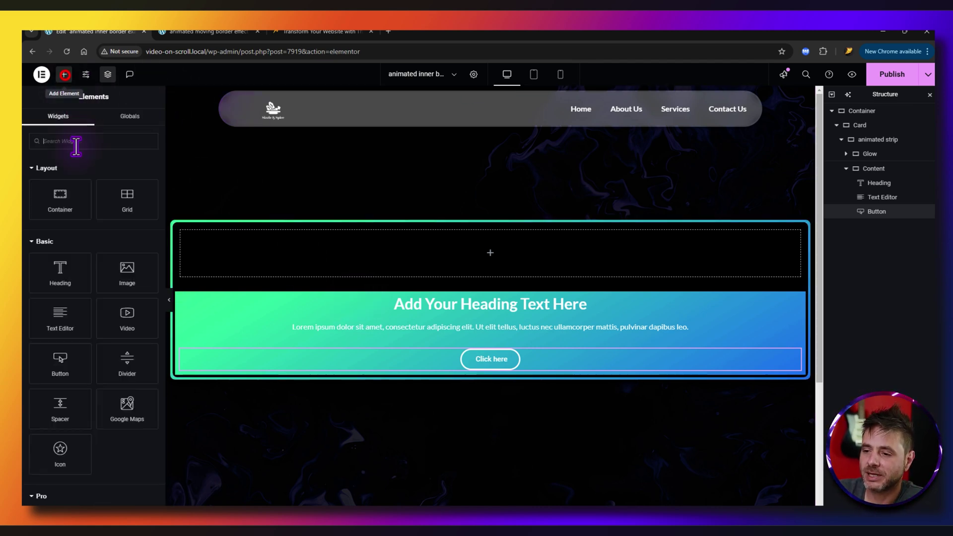
pyautogui.moveTo(60, 408); pyautogui.dragTo(507, 300)
pyautogui.rightClick(348, 290)
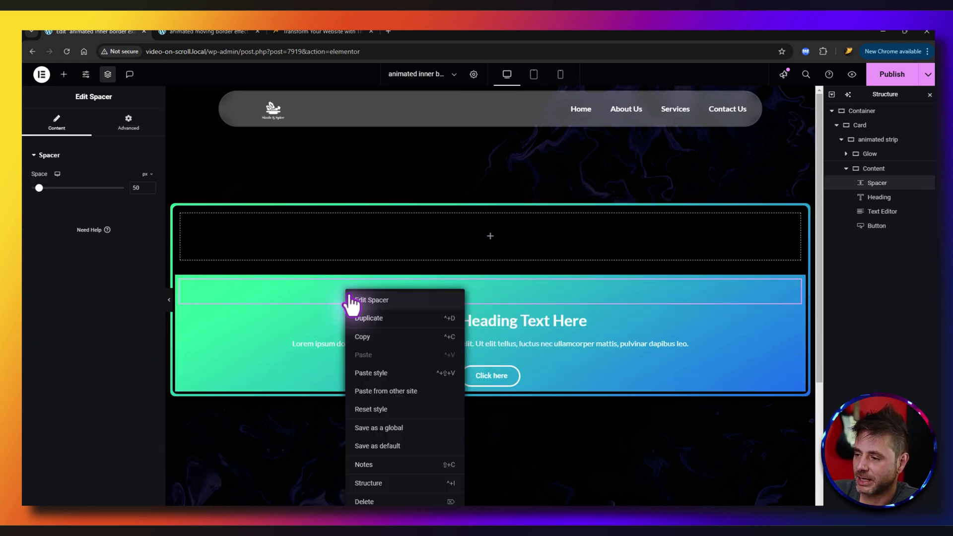
pyautogui.click(365, 319)
pyautogui.moveTo(794, 311); pyautogui.dragTo(504, 392)
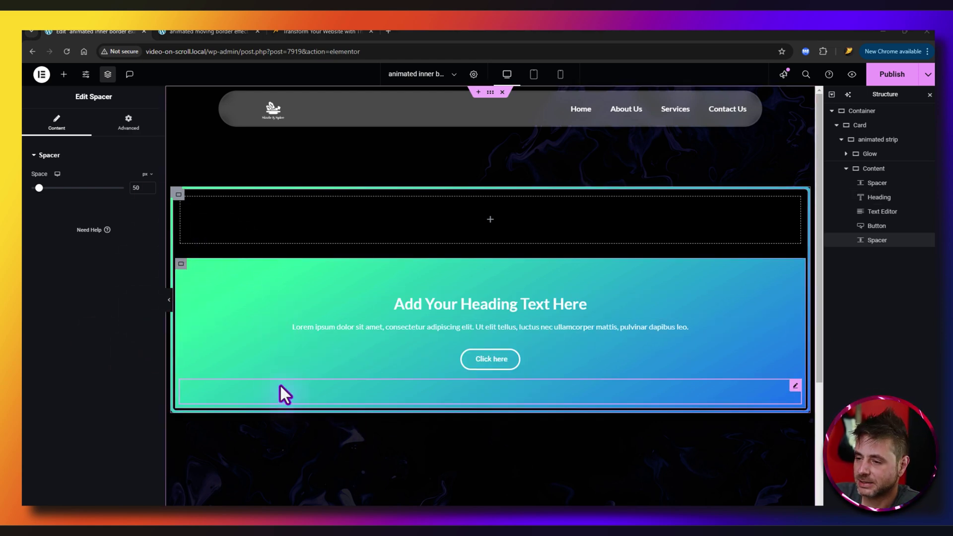
# Set the Space of both spacers to 150
pyautogui.click(134, 188)
pyautogui.write('1')
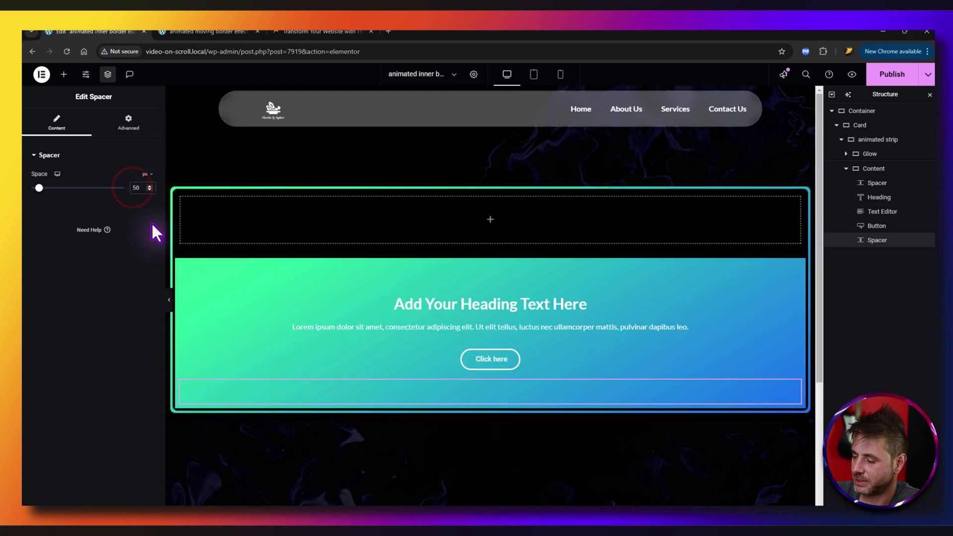
pyautogui.click(281, 246)
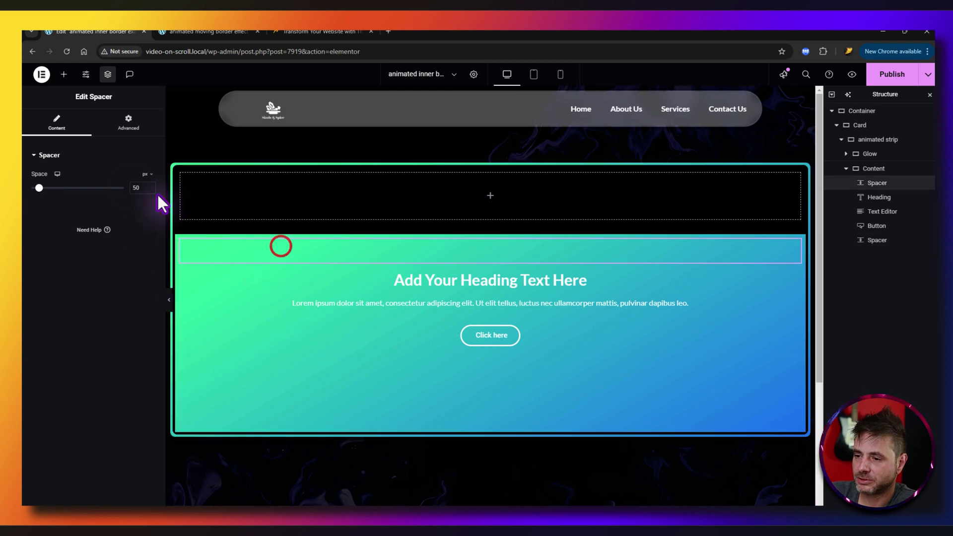
pyautogui.write('1')
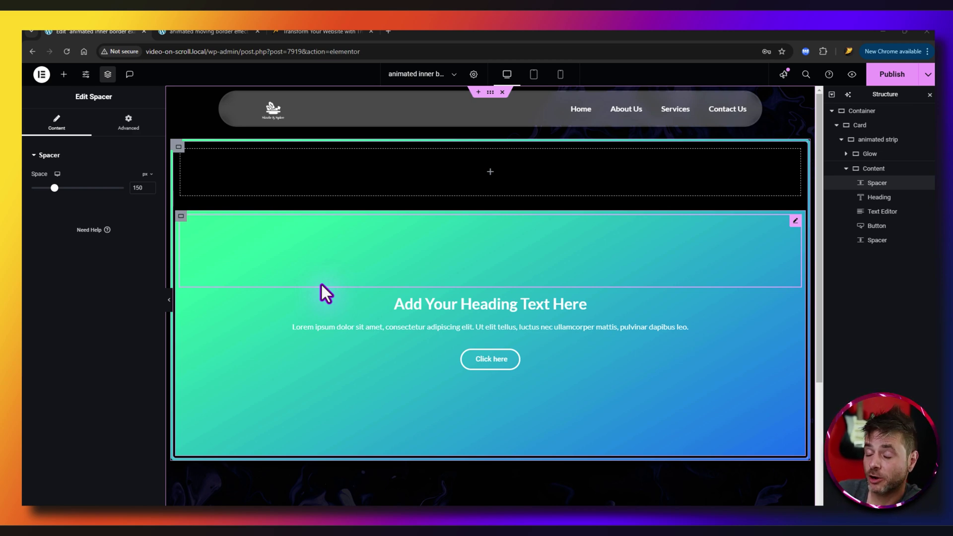
pyautogui.click(296, 31)
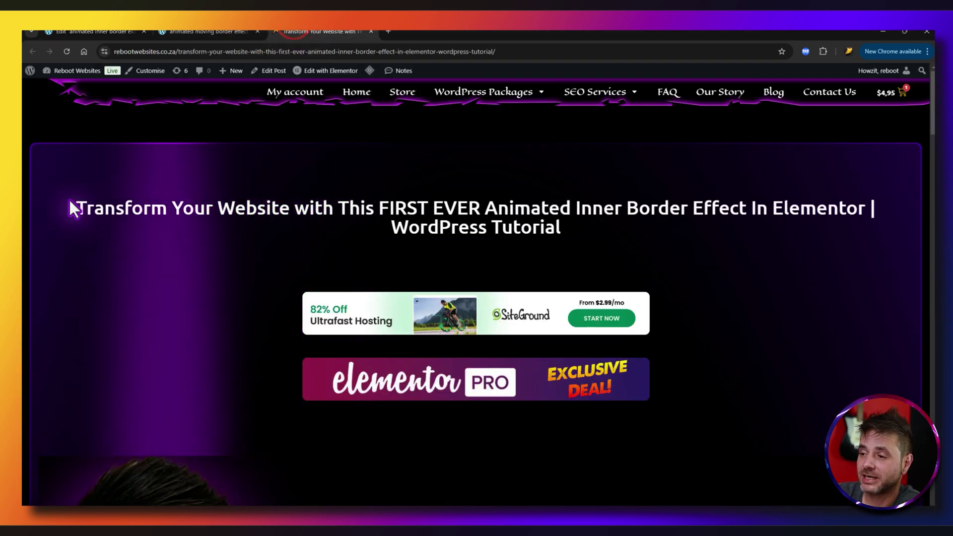
pyautogui.scroll(-10, 149, 241)
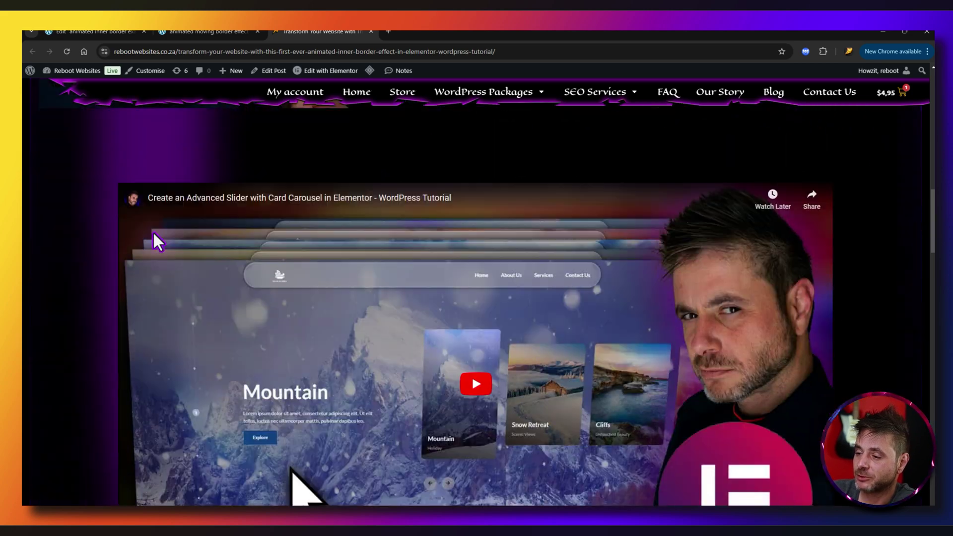
pyautogui.scroll(-20, 154, 234)
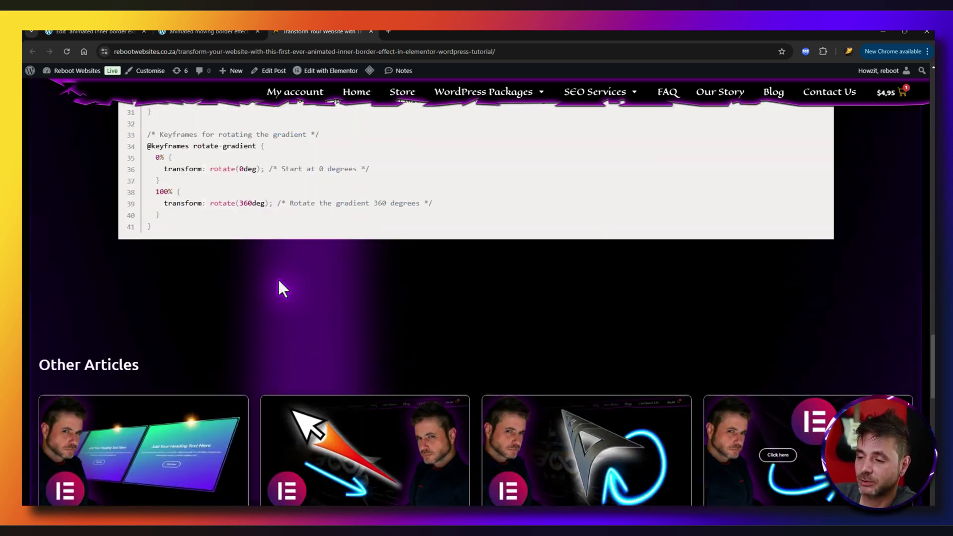
pyautogui.scroll(-4, 282, 288)
pyautogui.scroll(15, 570, 253)
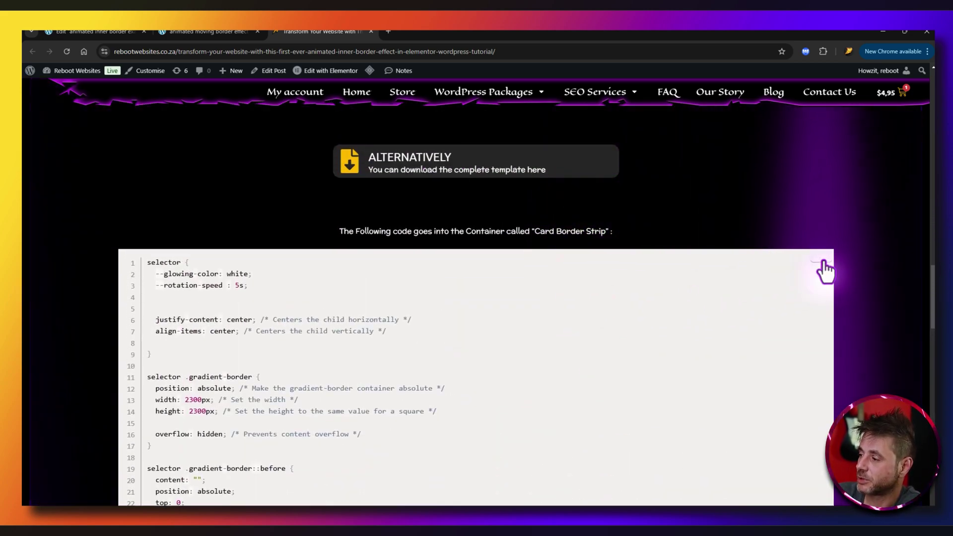
pyautogui.click(109, 32)
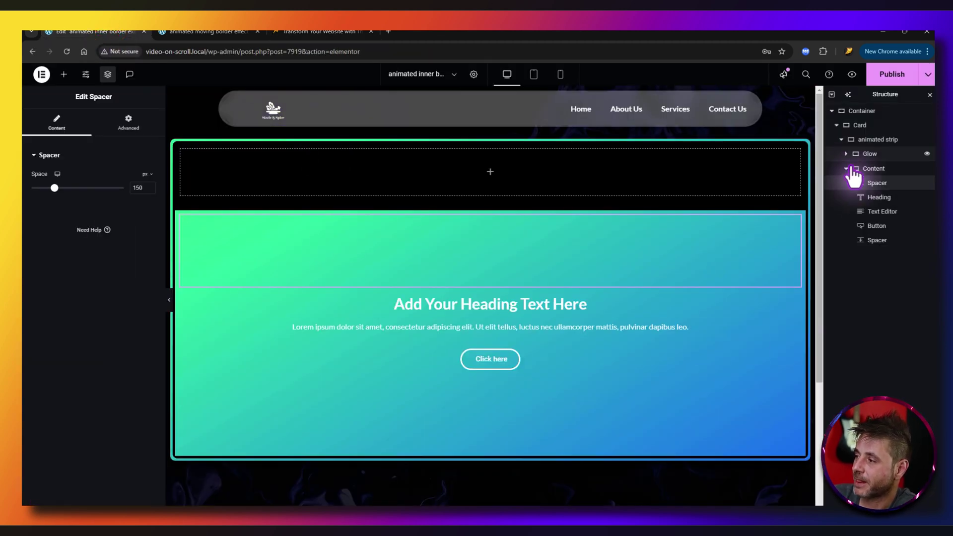
# Select the animated strip container and expand its Advanced Custom CSS section
pyautogui.click(862, 141)
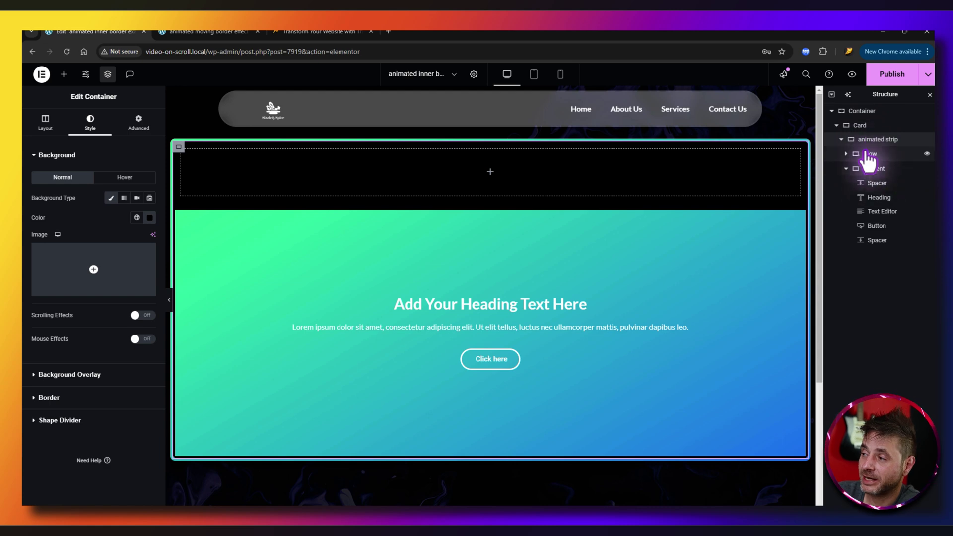
pyautogui.click(138, 130)
pyautogui.scroll(-5, 96, 409)
pyautogui.click(70, 443)
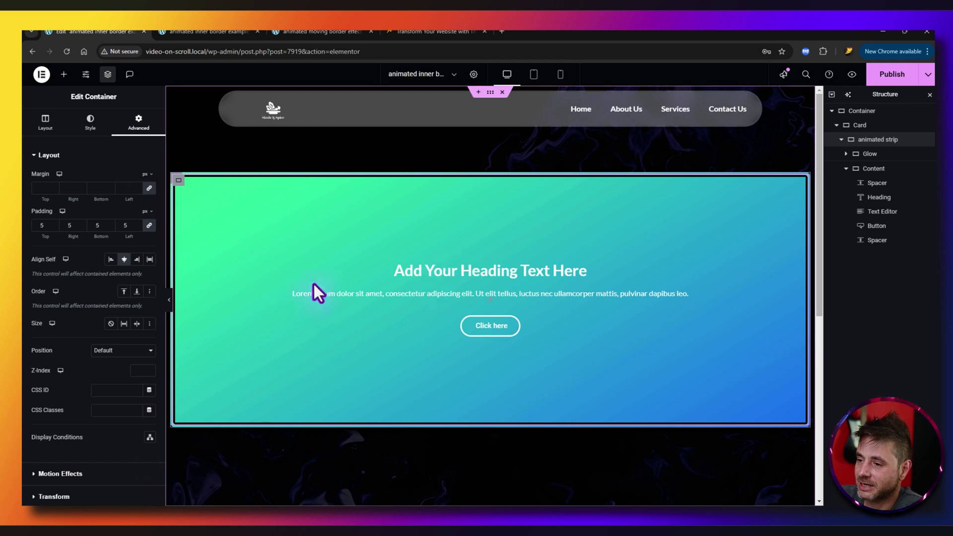
# Check the Content container's 10px border radius, then hide the panels to preview the card
pyautogui.click(873, 169)
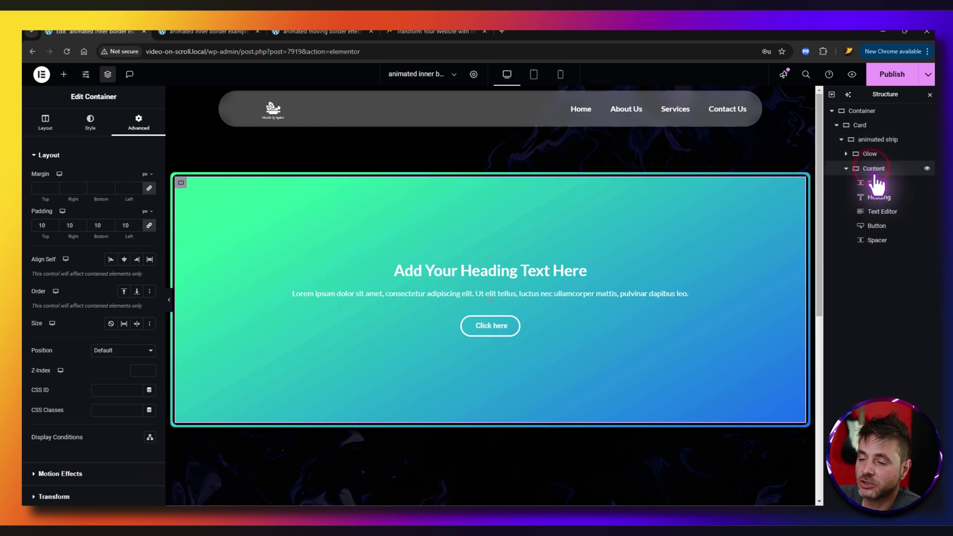
pyautogui.click(90, 123)
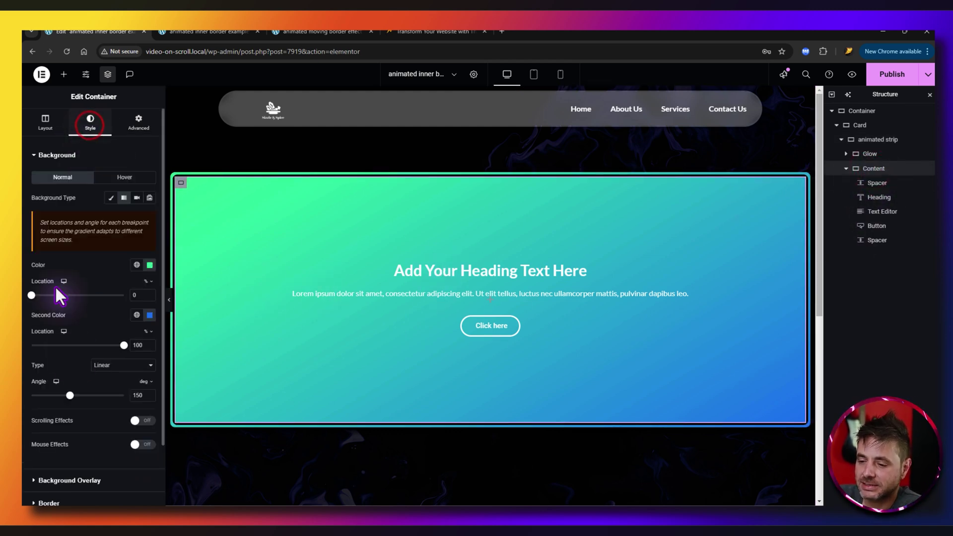
pyautogui.scroll(-3, 69, 347)
pyautogui.click(48, 421)
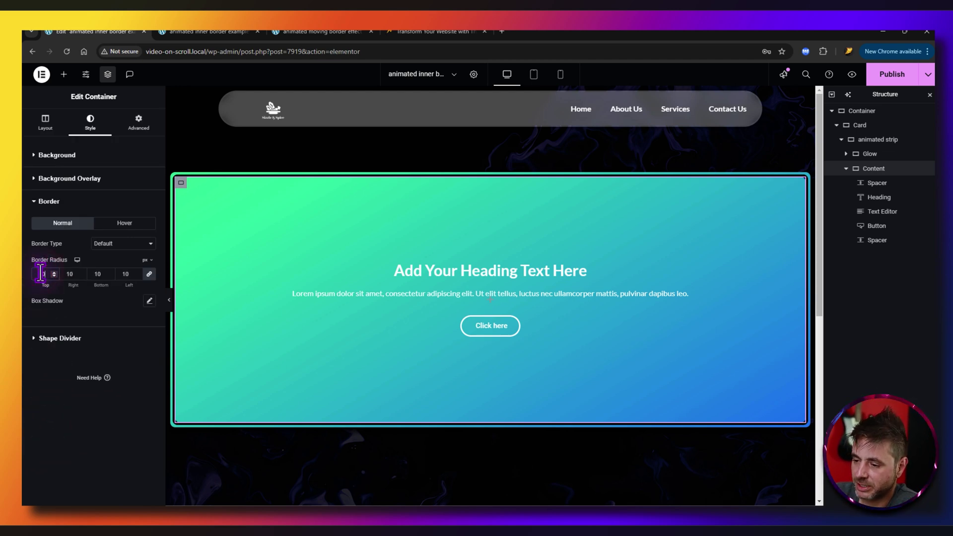
pyautogui.click(167, 298)
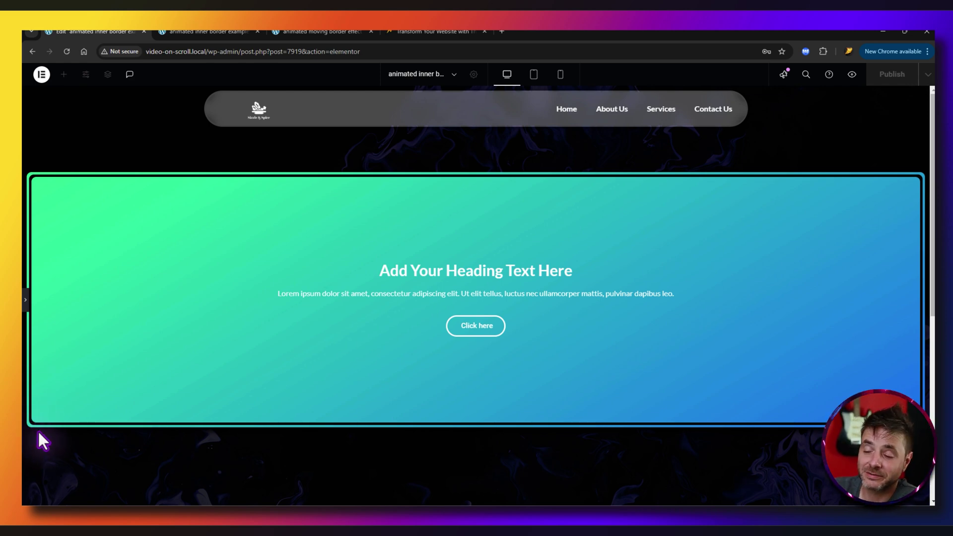
# Collapse the Card in the Structure panel and duplicate it twice for three cards
pyautogui.click(25, 303)
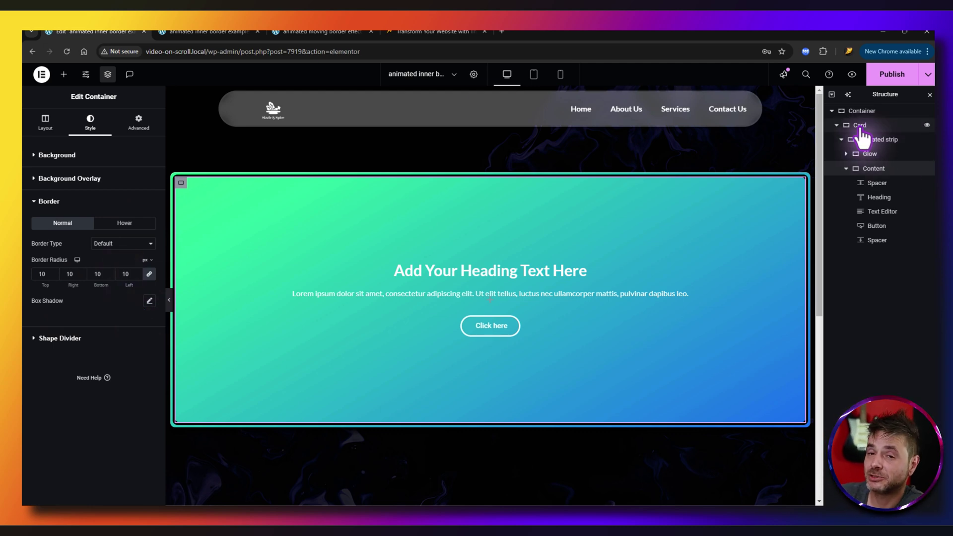
pyautogui.click(836, 126)
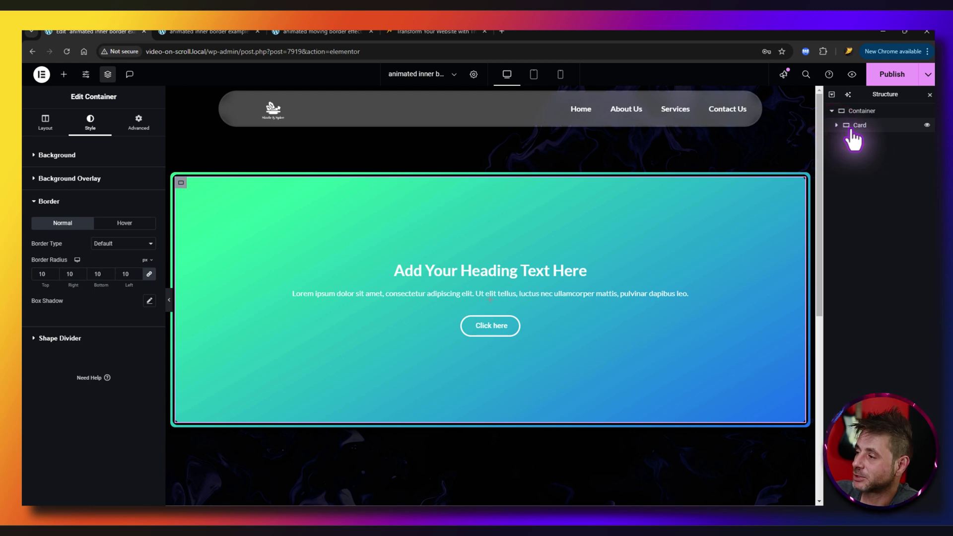
pyautogui.rightClick(844, 130)
pyautogui.click(843, 156)
pyautogui.rightClick(847, 133)
pyautogui.click(845, 157)
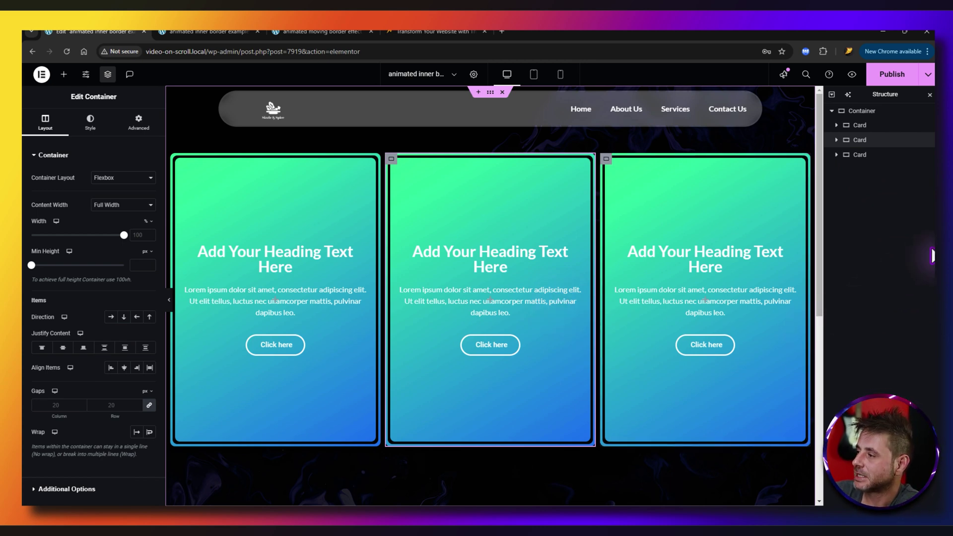
# Inspect the outer cards container's Advanced settings, then select the first card
pyautogui.click(867, 113)
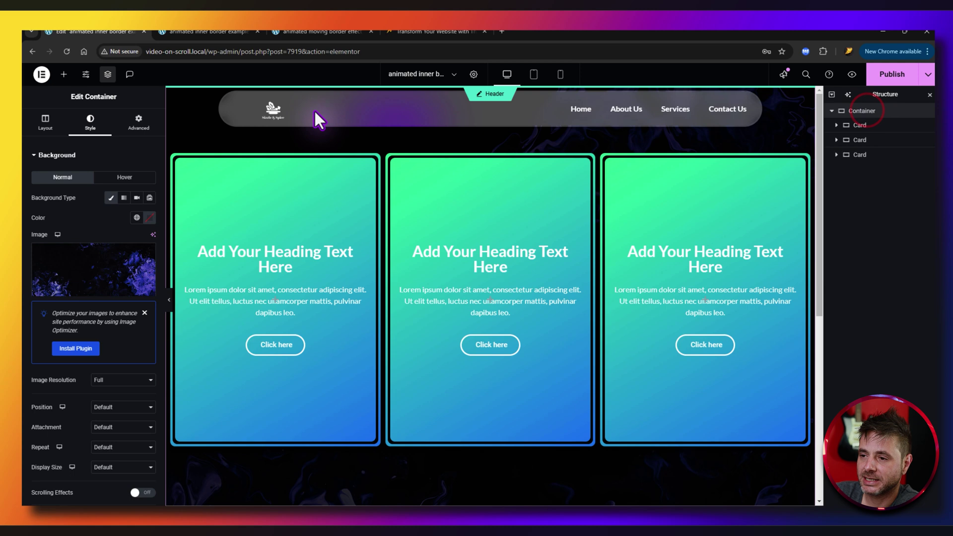
pyautogui.click(138, 122)
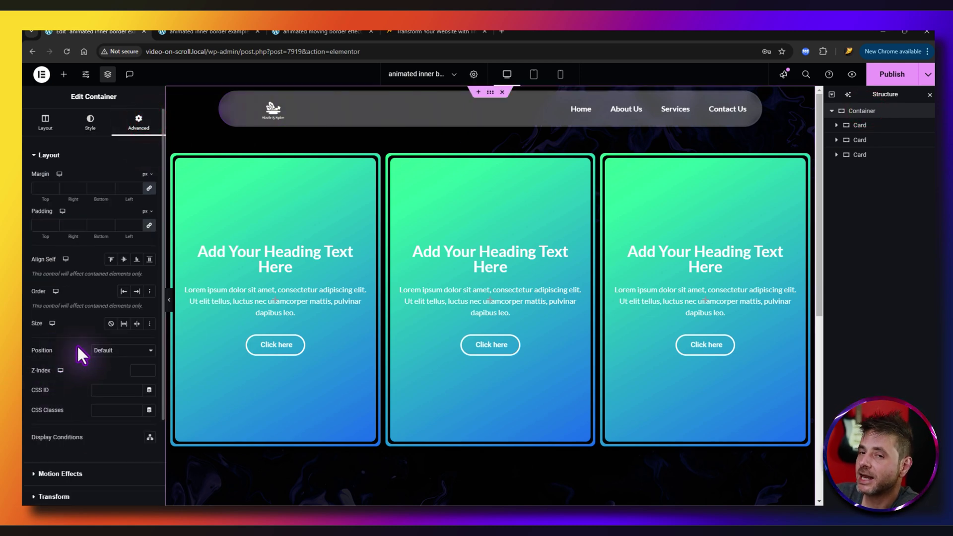
pyautogui.click(136, 372)
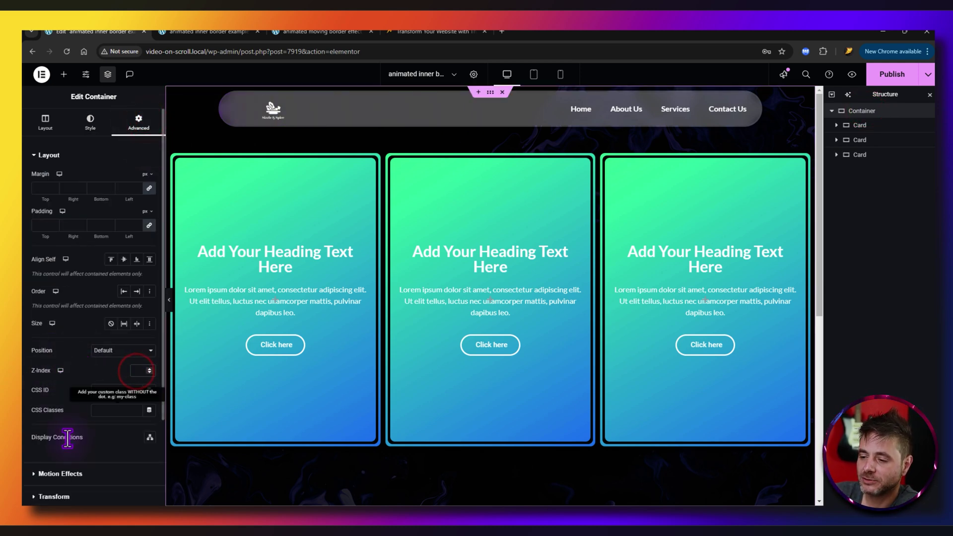
pyautogui.click(350, 324)
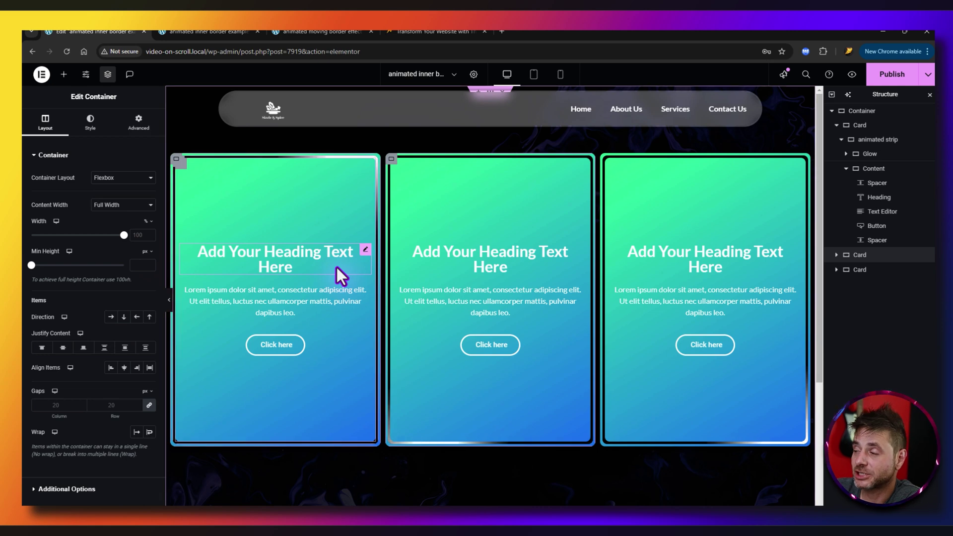
# Select the first card's animated strip in the Structure panel and show its Advanced settings
pyautogui.click(857, 127)
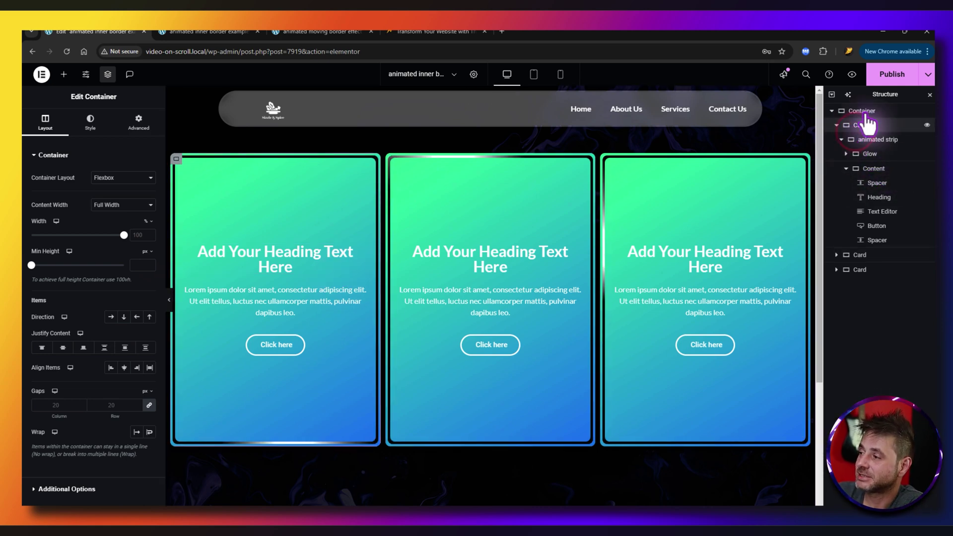
pyautogui.click(866, 142)
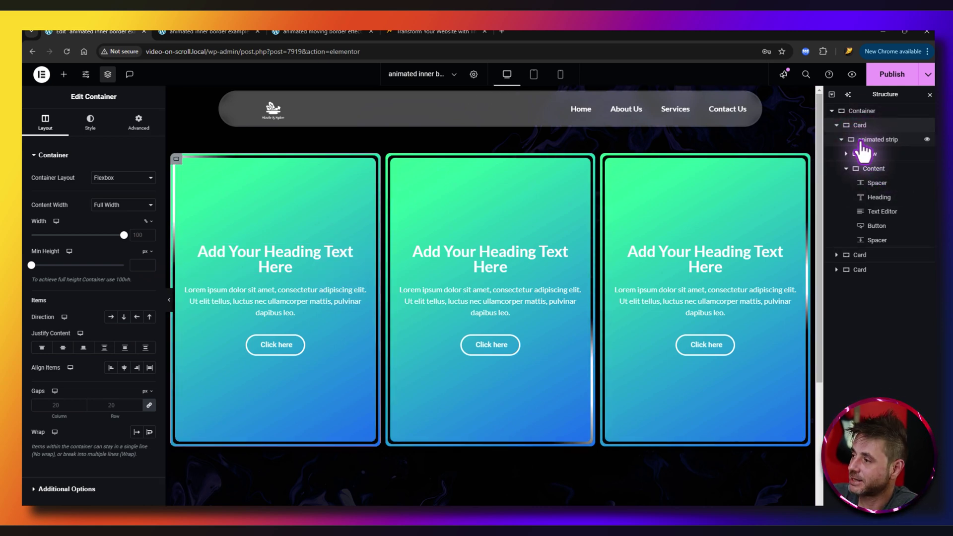
pyautogui.click(868, 144)
pyautogui.click(139, 127)
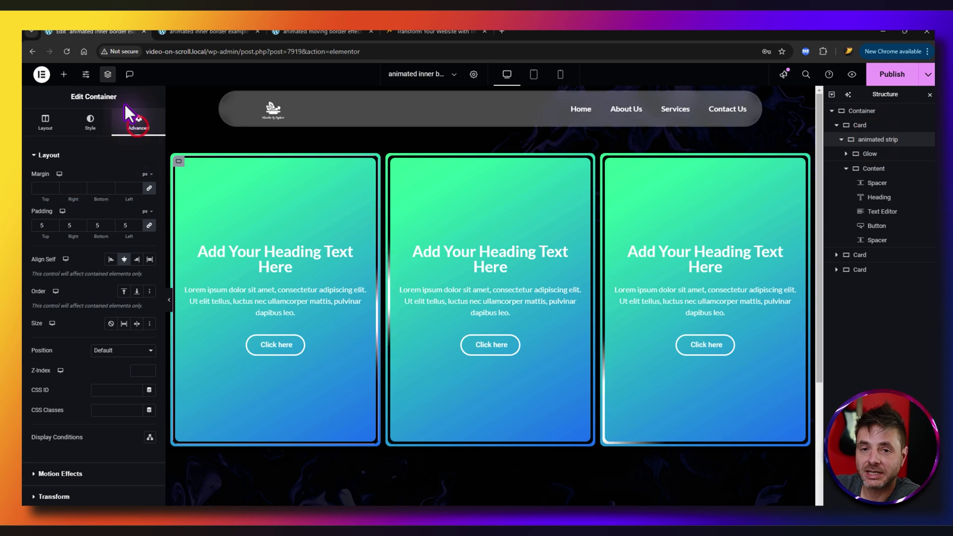
# Expand the animated strip's Custom CSS showing the glow colour and rotation speed variables
pyautogui.scroll(-3, 94, 372)
pyautogui.click(59, 444)
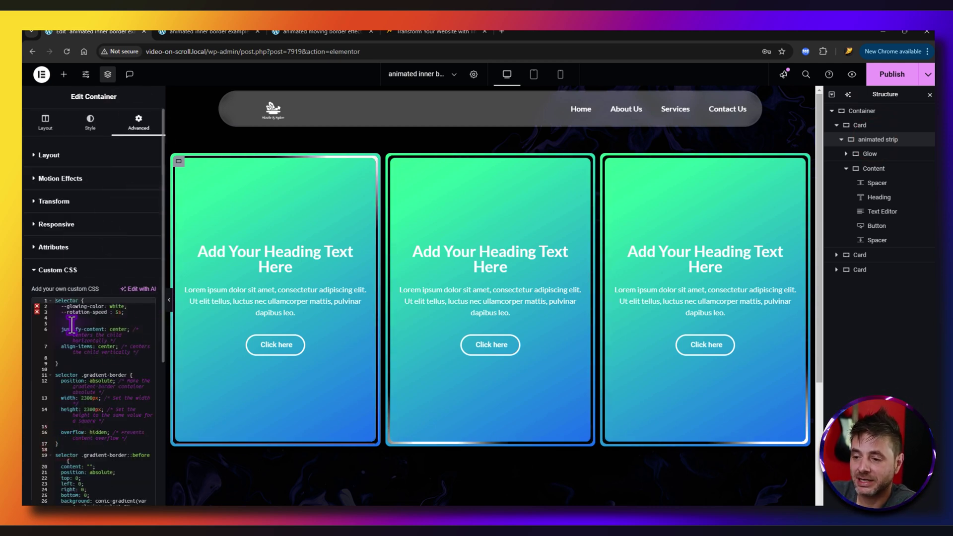
pyautogui.click(110, 306)
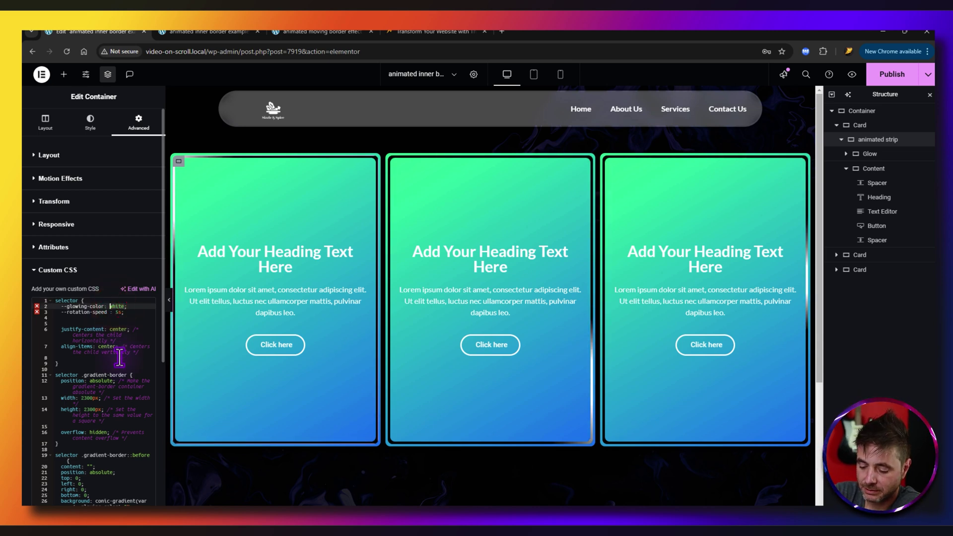
pyautogui.click(330, 422)
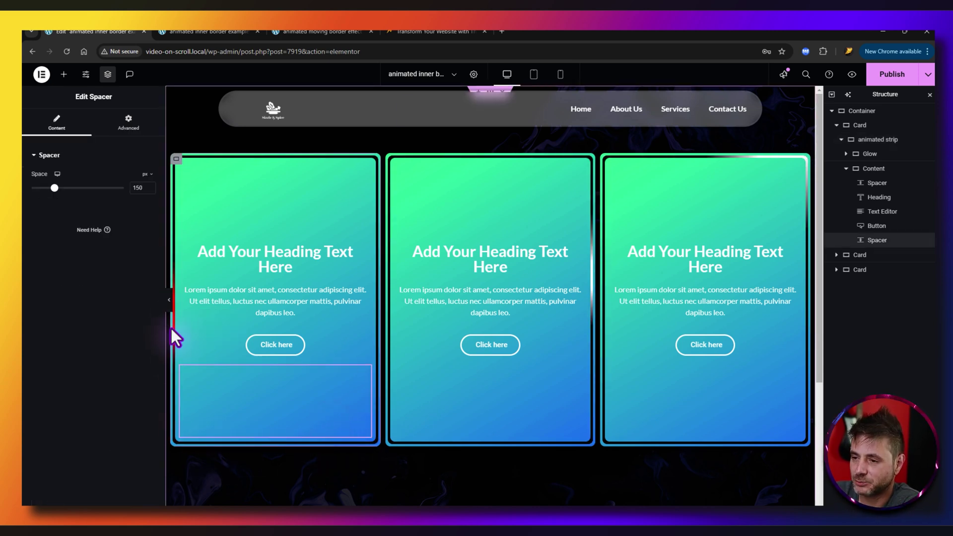
pyautogui.click(877, 140)
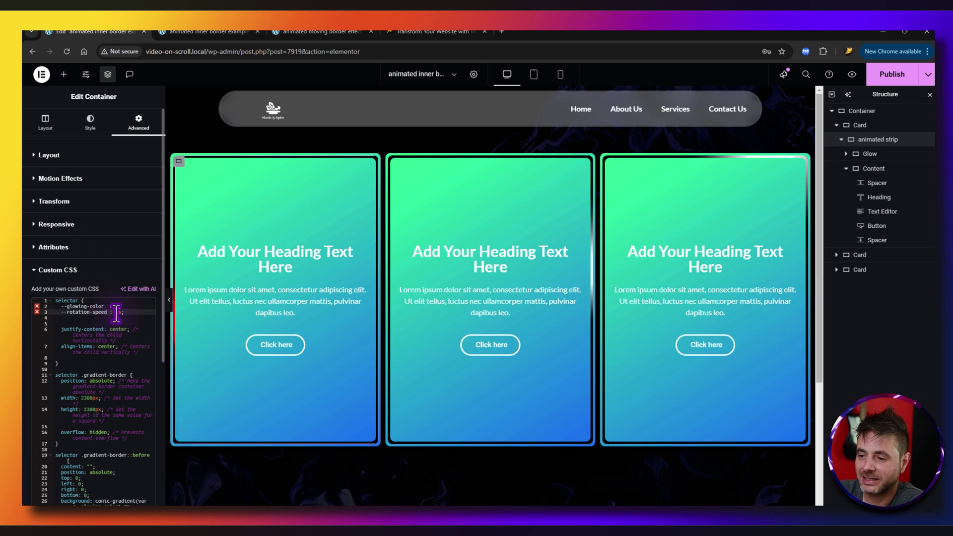
# Try a rotation speed of 10, then remove it to keep 5s
pyautogui.click(115, 312)
pyautogui.press('Delete')
pyautogui.press('Delete')
pyautogui.write('10')
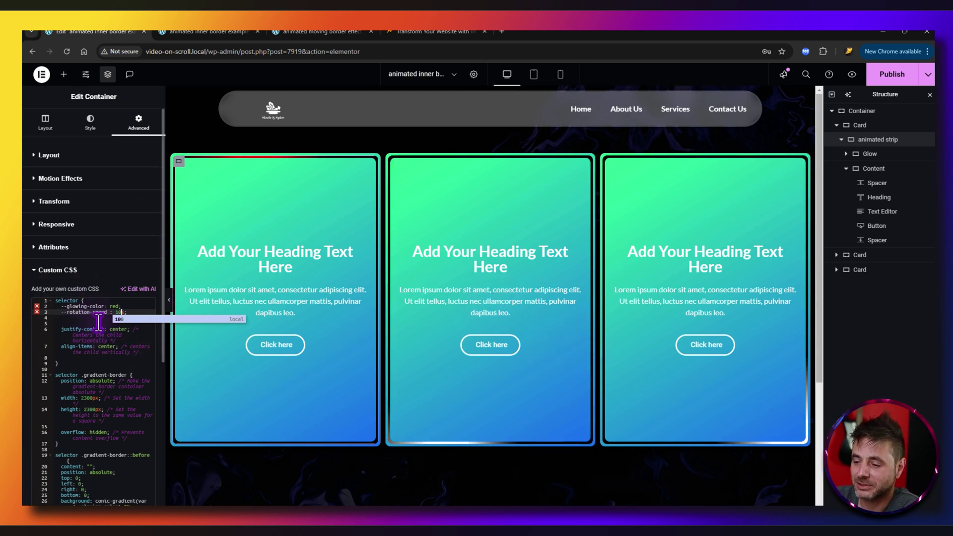
pyautogui.press('BackSpace')
pyautogui.press('BackSpace')
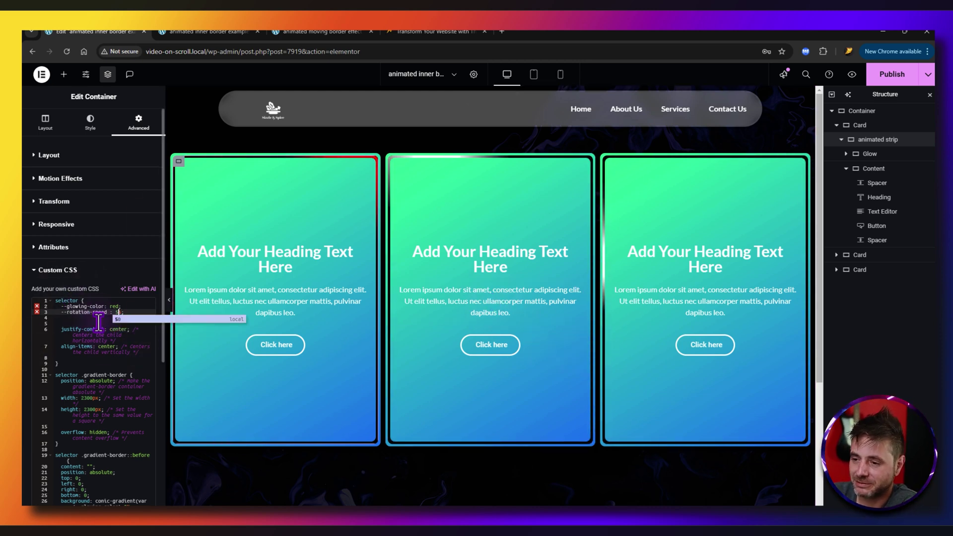
# Try a red glowing colour, then restore it to white
pyautogui.click(115, 309)
pyautogui.click(116, 305)
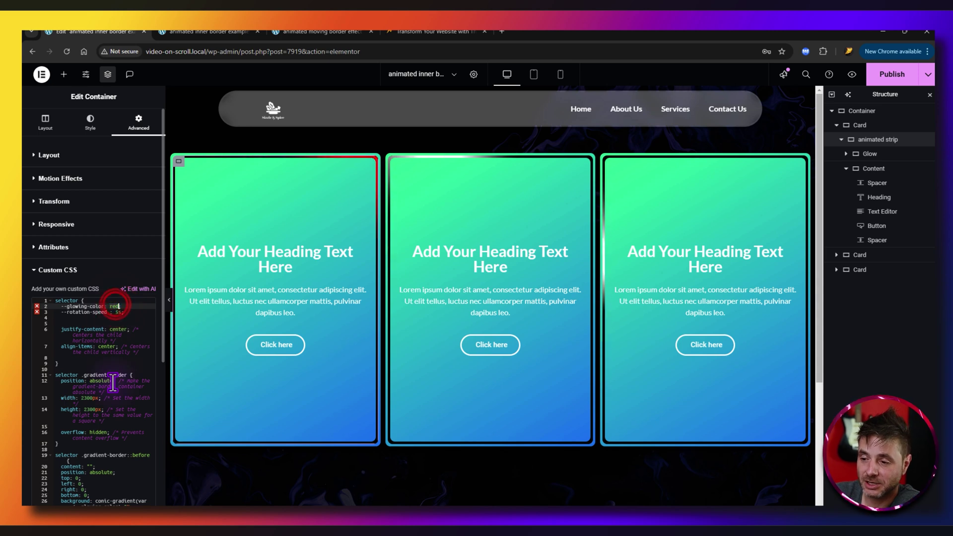
pyautogui.write('red')
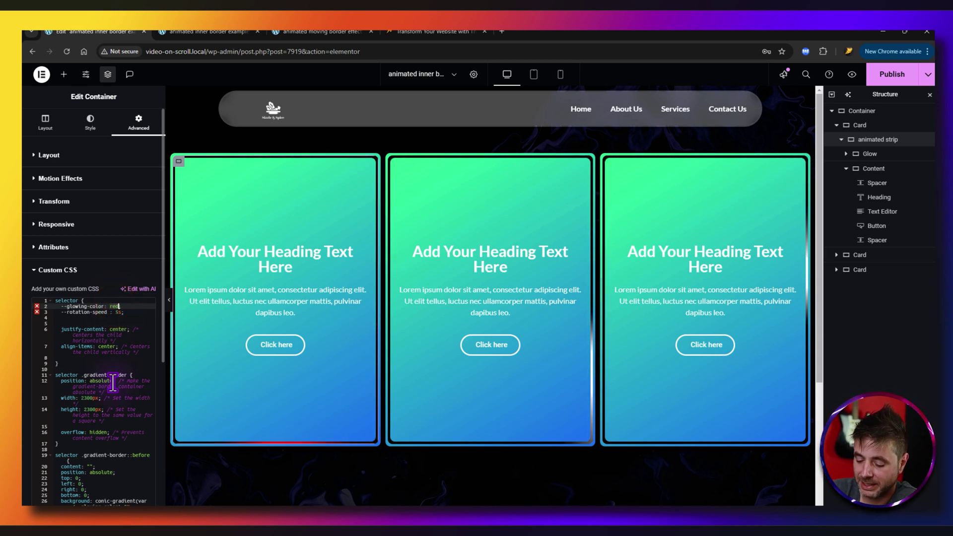
pyautogui.press('BackSpace')
pyautogui.press('BackSpace')
pyautogui.press('BackSpace')
pyautogui.write('white;')
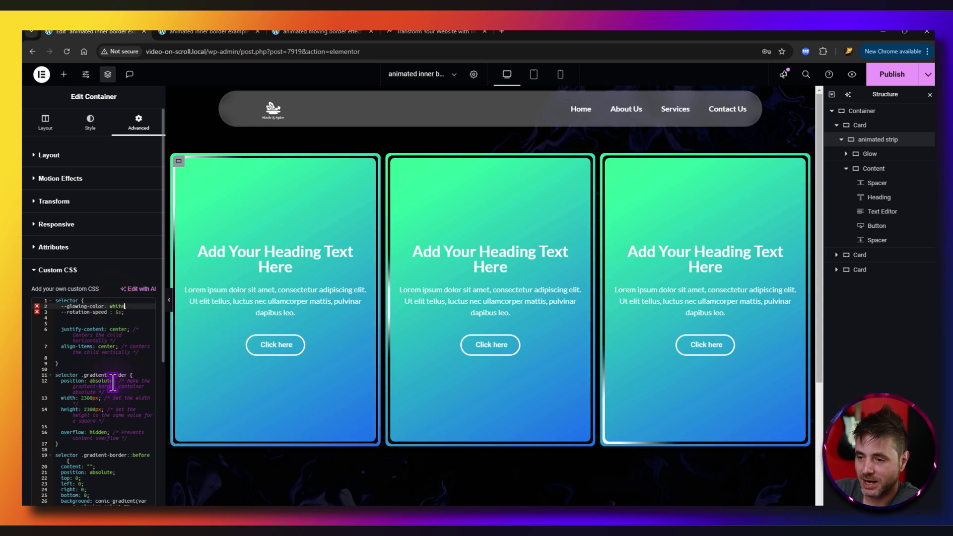
pyautogui.click(85, 406)
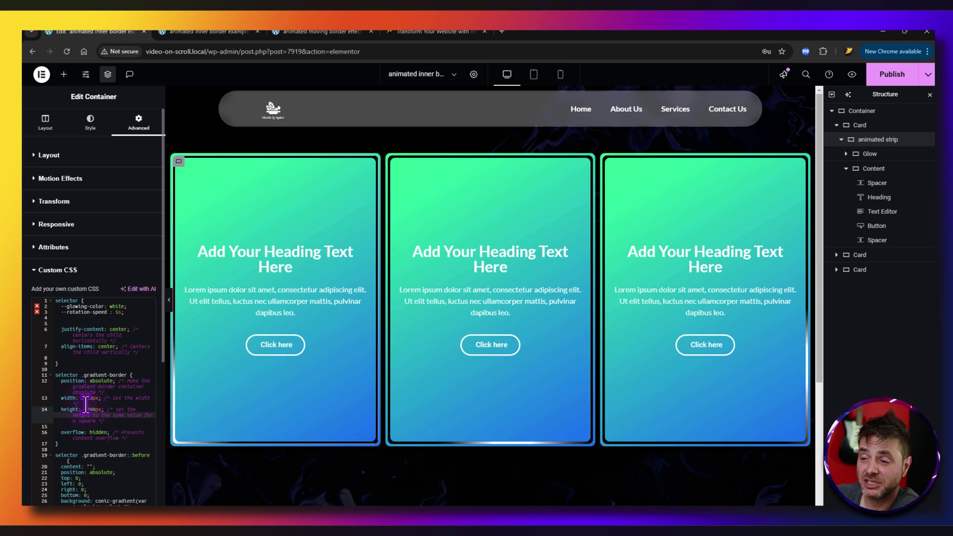